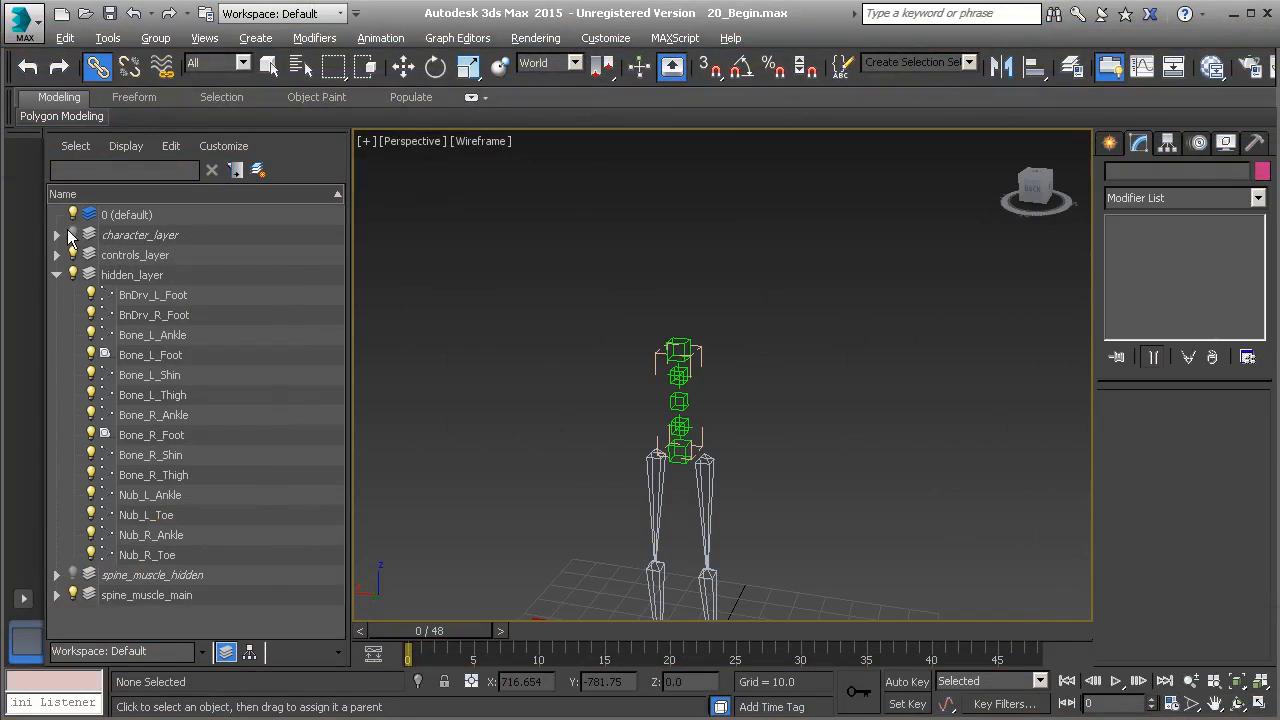
# Step: Create a box-display Point helper with a size of 20 on the ground beside the character
pyautogui.click(1109, 142)
pyautogui.click(1144, 334)
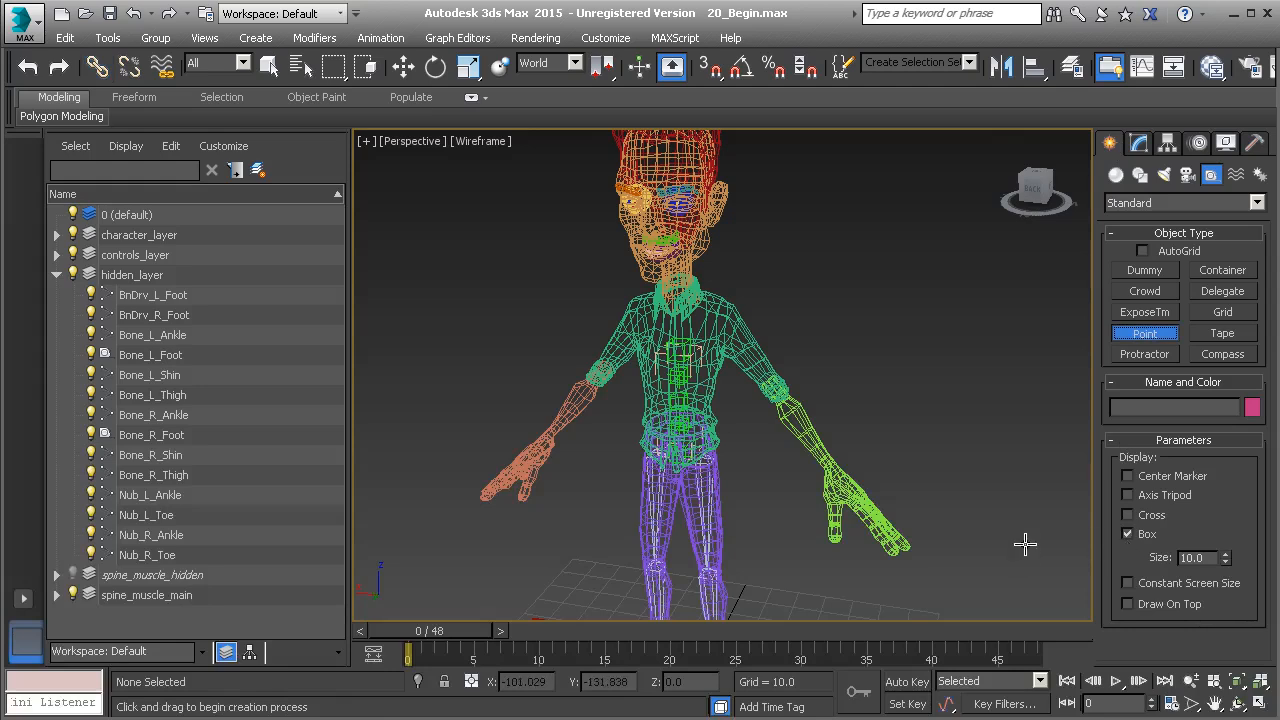
pyautogui.click(1200, 557)
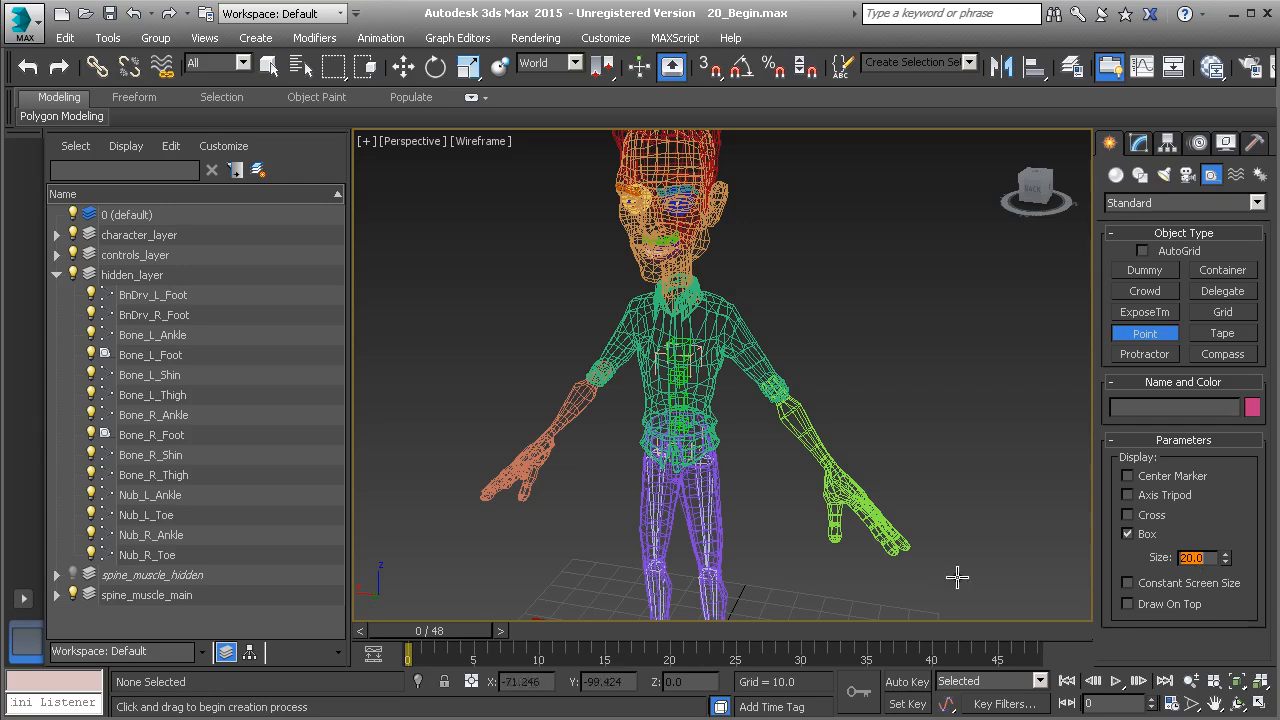
pyautogui.moveTo(957, 577); pyautogui.dragTo(943, 489, button='middle')
pyautogui.click(794, 548)
pyautogui.rightClick(897, 531)
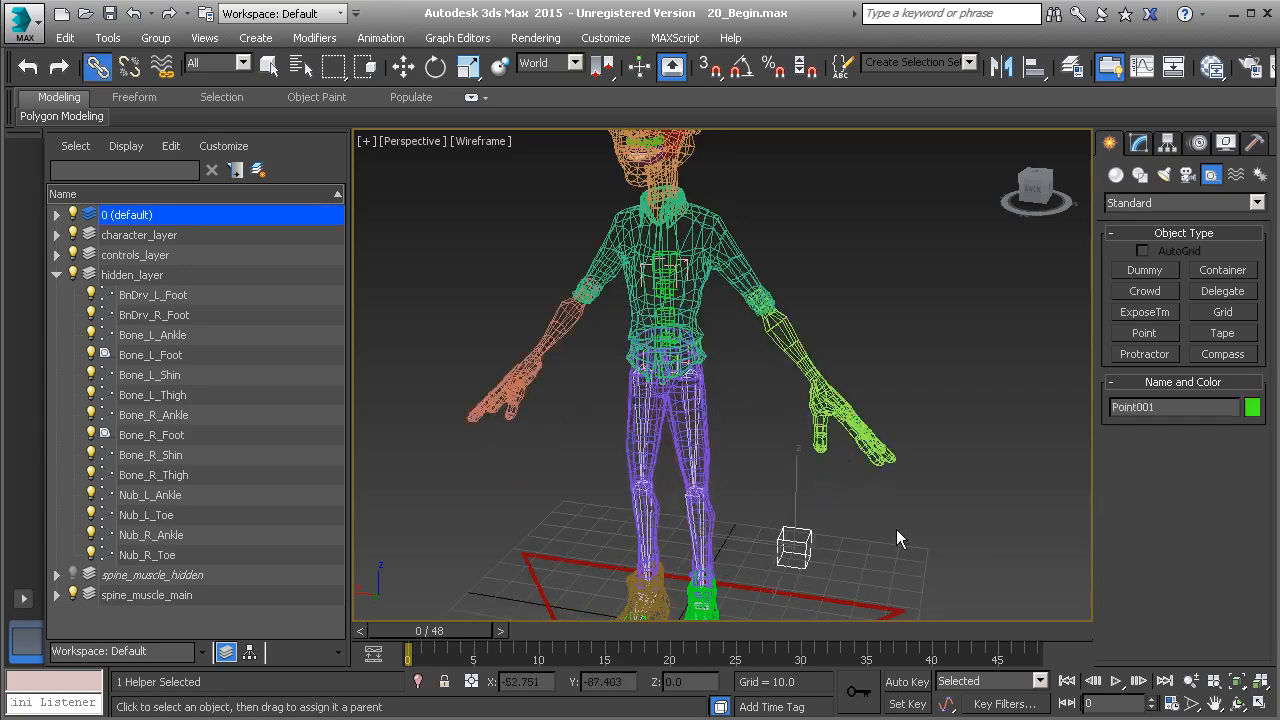
# Step: Align the new Point helper to the top spine control, hiding character_layer for the pick and showing it again
pyautogui.hotkey('alt', 'a')
pyautogui.scroll(5, 774, 366)
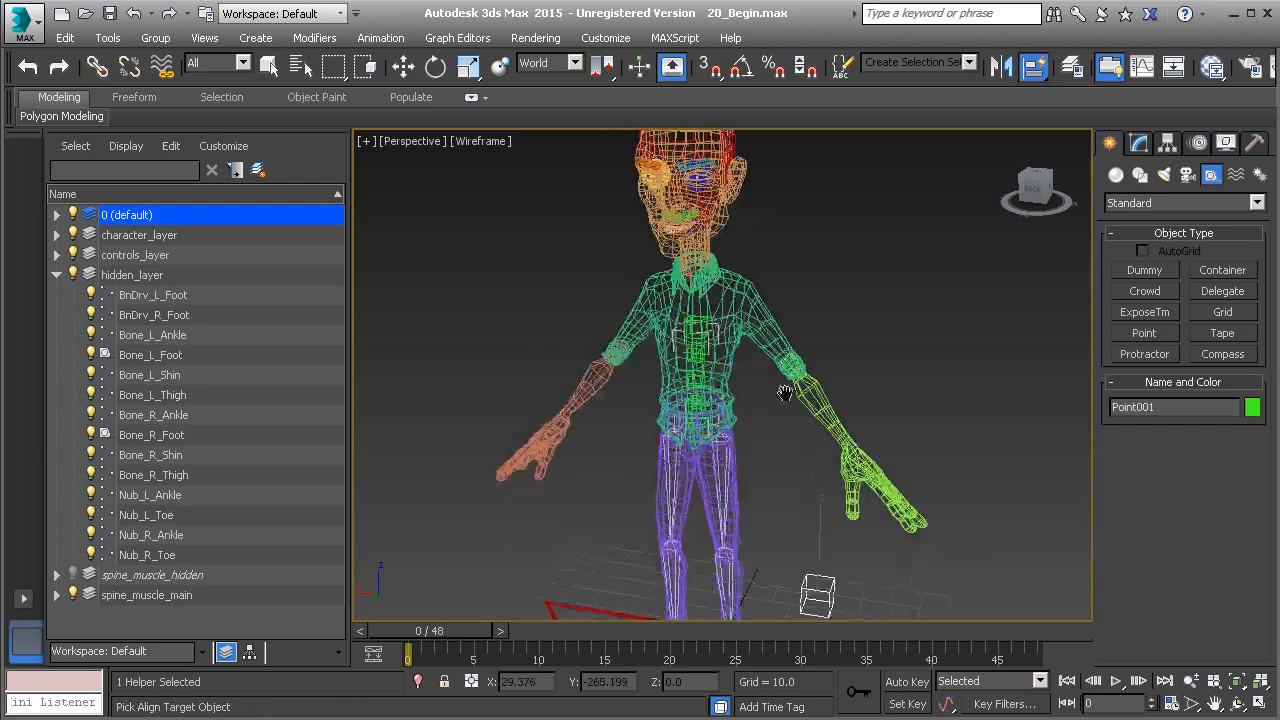
pyautogui.scroll(2, 752, 322)
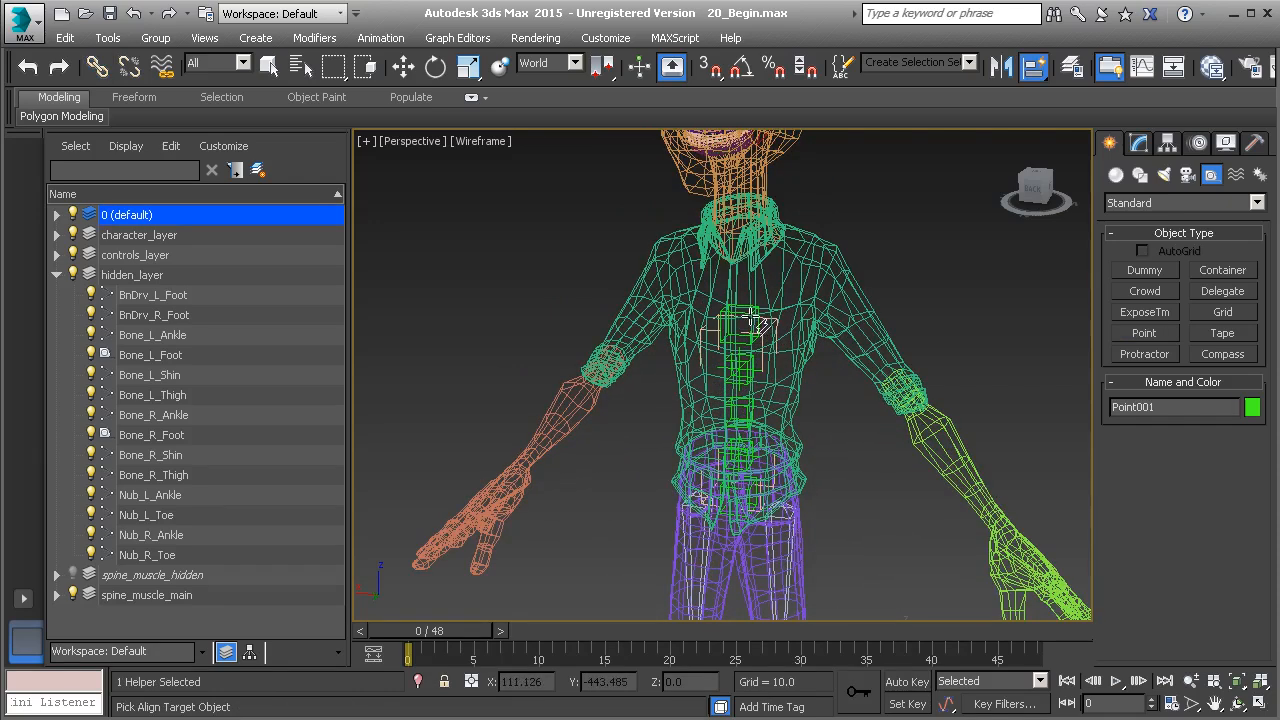
pyautogui.click(73, 235)
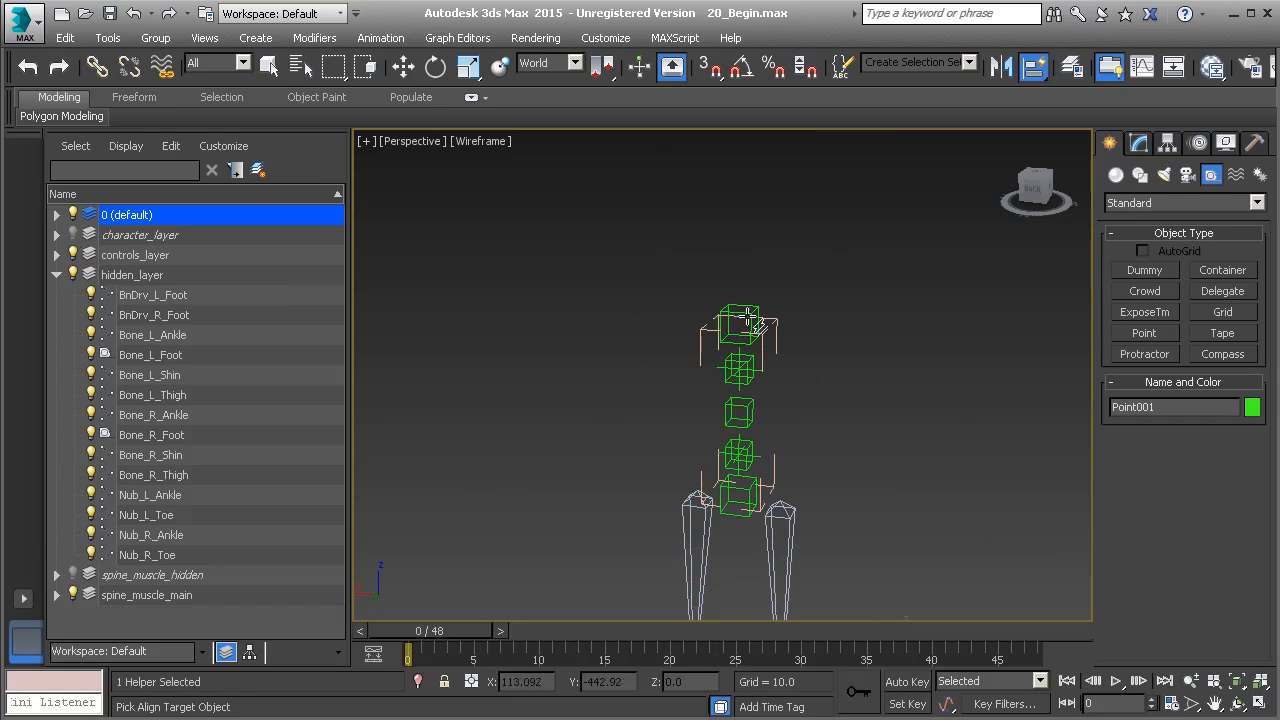
pyautogui.press('w')
pyautogui.click(74, 234)
# Step: Move the Point helper up into the character's head, to about Y 6.8 and Z 144.9
pyautogui.moveTo(601, 294); pyautogui.dragTo(719, 411, button='middle')
pyautogui.keyDown('alt'); pyautogui.moveTo(719, 411); pyautogui.dragTo(845, 428, button='middle'); pyautogui.keyUp('alt')
pyautogui.moveTo(845, 428); pyautogui.dragTo(807, 187)
pyautogui.moveTo(871, 262); pyautogui.dragTo(848, 344, button='middle')
pyautogui.scroll(1, 848, 344)
pyautogui.scroll(3, 846, 305)
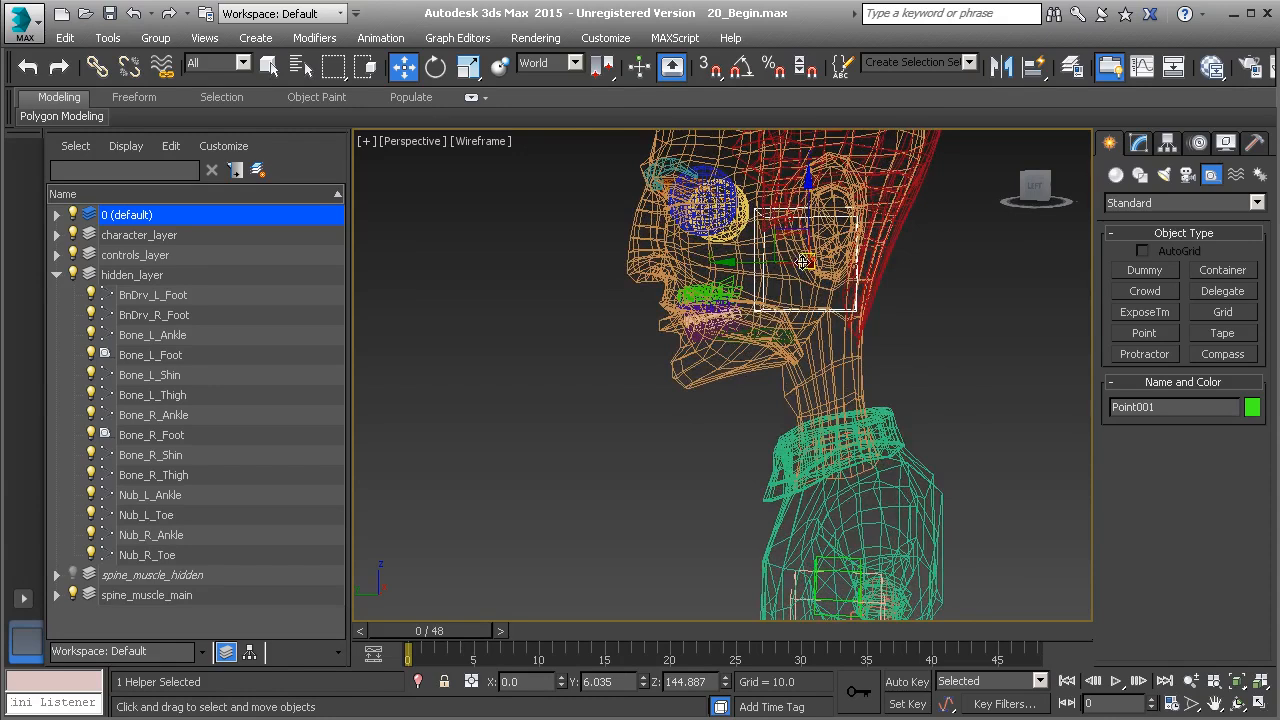
pyautogui.moveTo(732, 262); pyautogui.dragTo(724, 263)
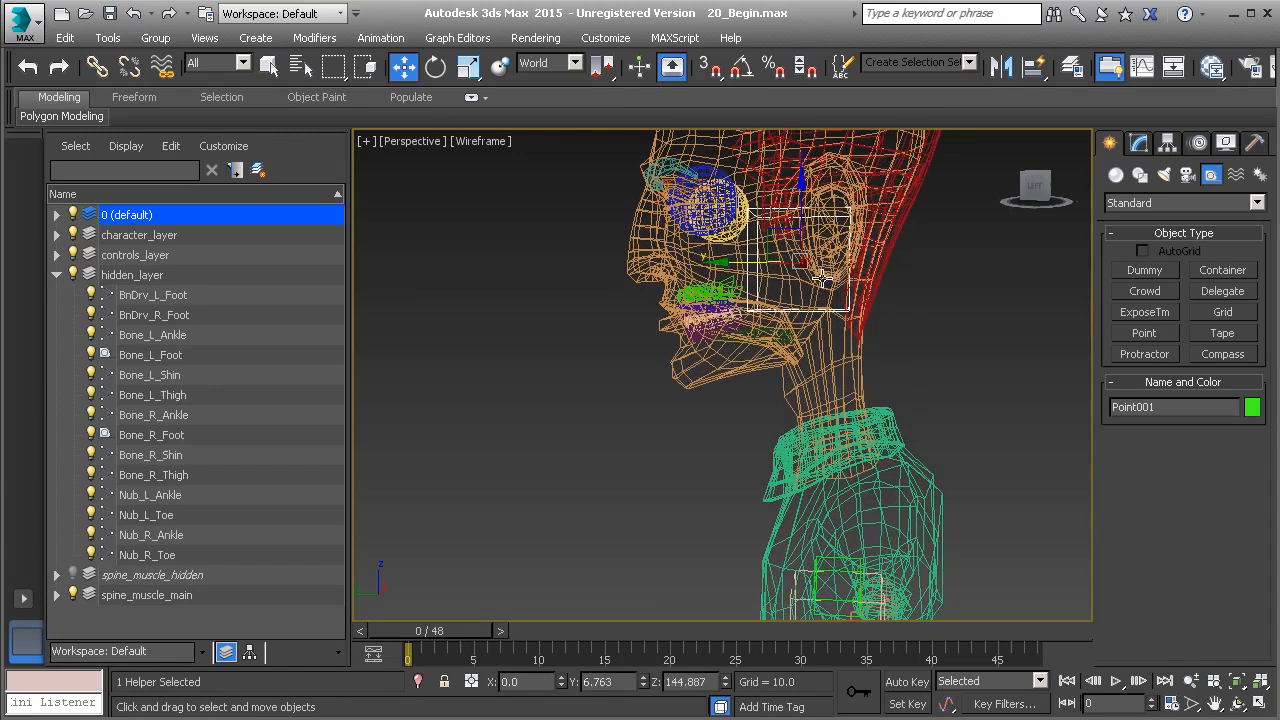
# Step: Rename the Point helper in the head as Bone_Head
pyautogui.keyDown('alt'); pyautogui.moveTo(731, 346); pyautogui.dragTo(873, 353, button='middle'); pyautogui.keyUp('alt')
pyautogui.moveTo(1157, 408); pyautogui.dragTo(1105, 412)
pyautogui.write('Bone_Head')
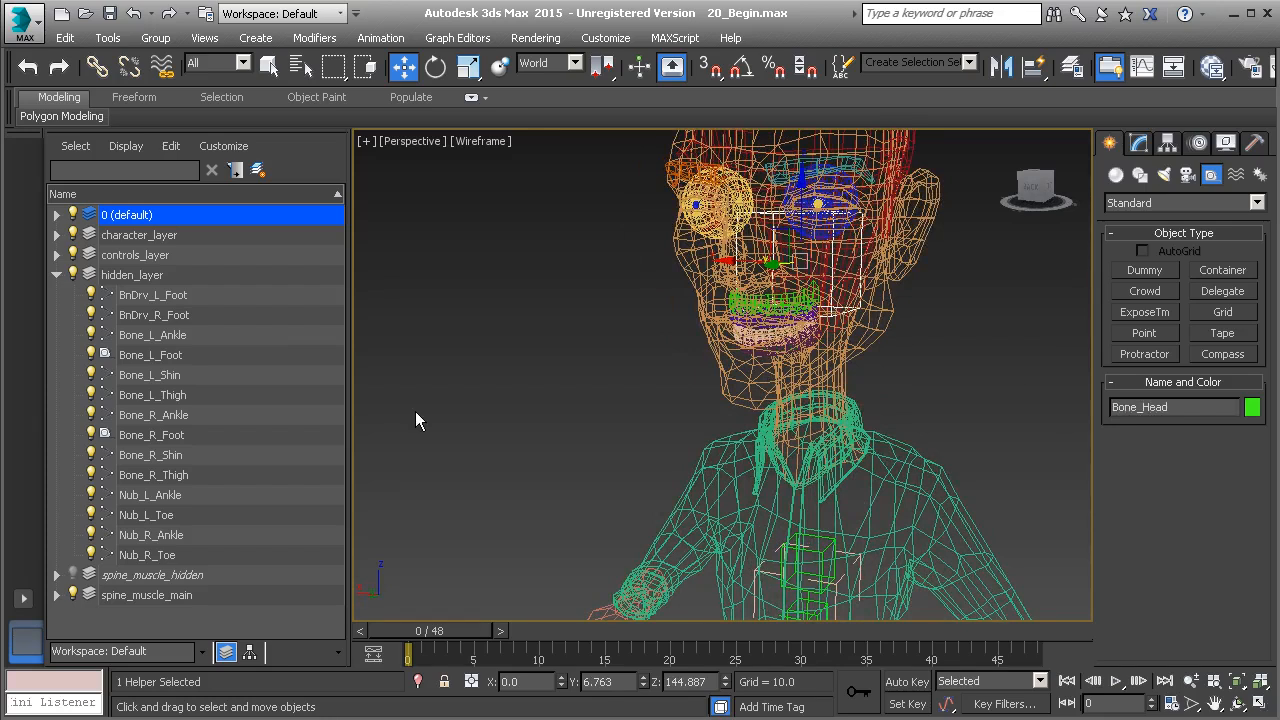
# Step: Move Bone_Head from the default layer into hidden_layer and clear the selection
pyautogui.click(56, 214)
pyautogui.moveTo(157, 244); pyautogui.dragTo(150, 296)
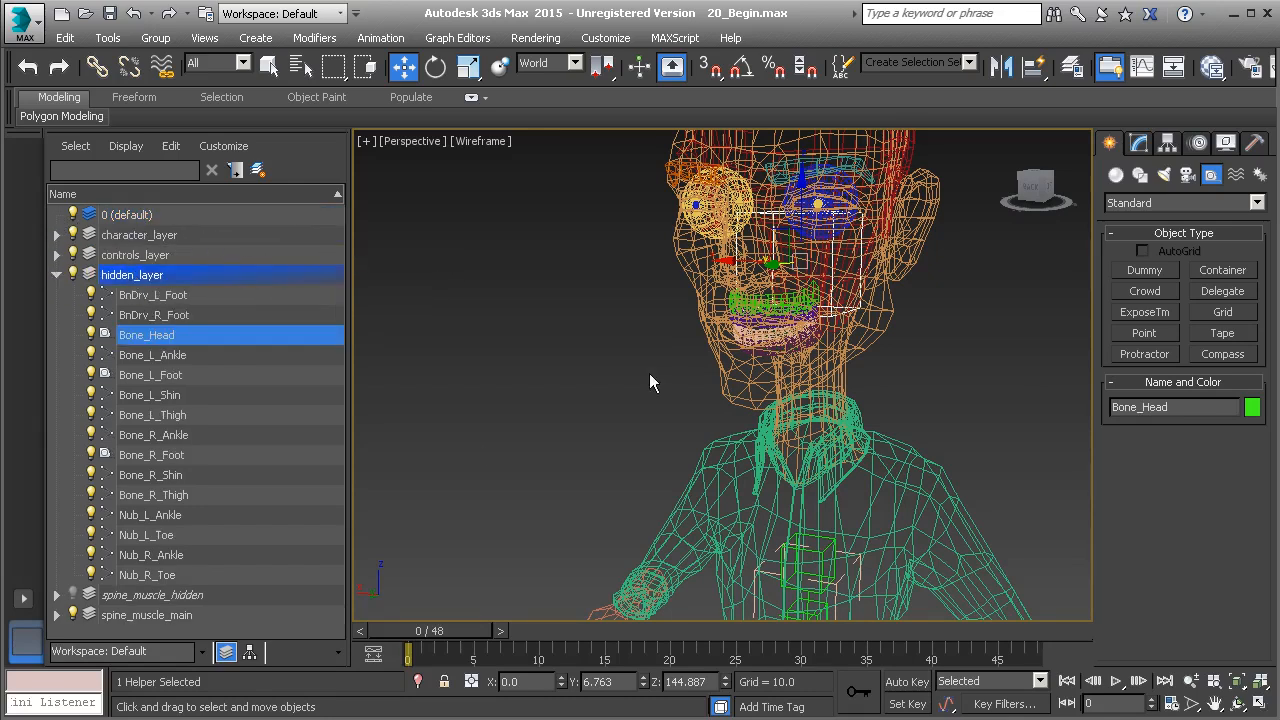
pyautogui.keyDown('alt'); pyautogui.moveTo(770, 345); pyautogui.dragTo(800, 370, button='middle'); pyautogui.keyUp('alt')
pyautogui.keyDown('alt'); pyautogui.moveTo(847, 413); pyautogui.dragTo(855, 478, button='middle'); pyautogui.keyUp('alt')
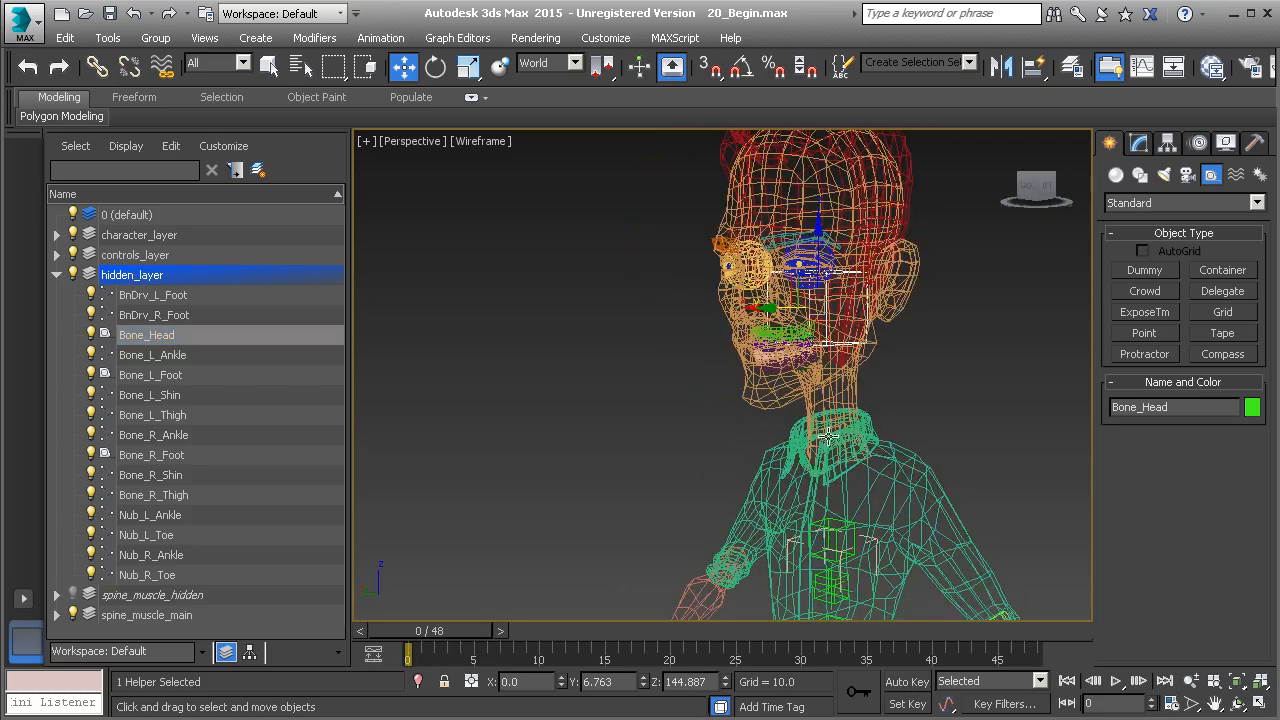
pyautogui.keyDown('alt'); pyautogui.moveTo(820, 437); pyautogui.dragTo(857, 394, button='middle'); pyautogui.keyUp('alt')
pyautogui.click(910, 446)
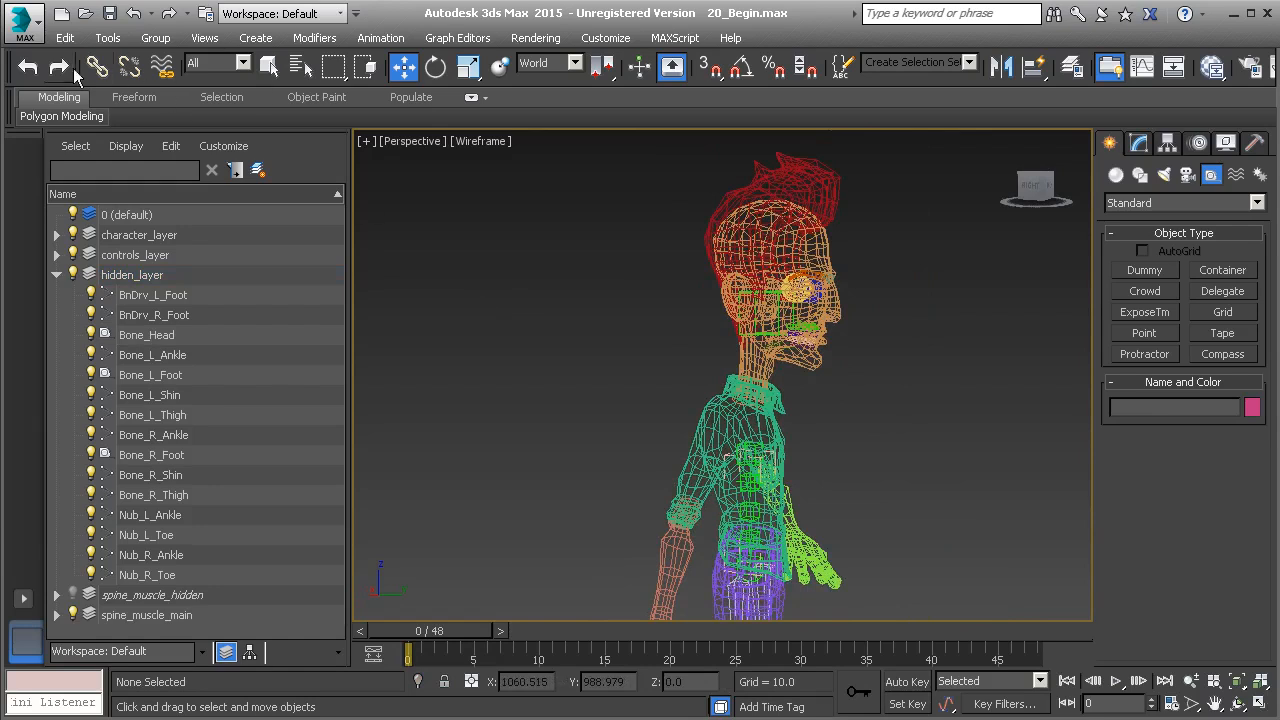
# Step: Merge all objects from muscle.max into the scene
pyautogui.click(24, 22)
pyautogui.moveTo(79, 288)
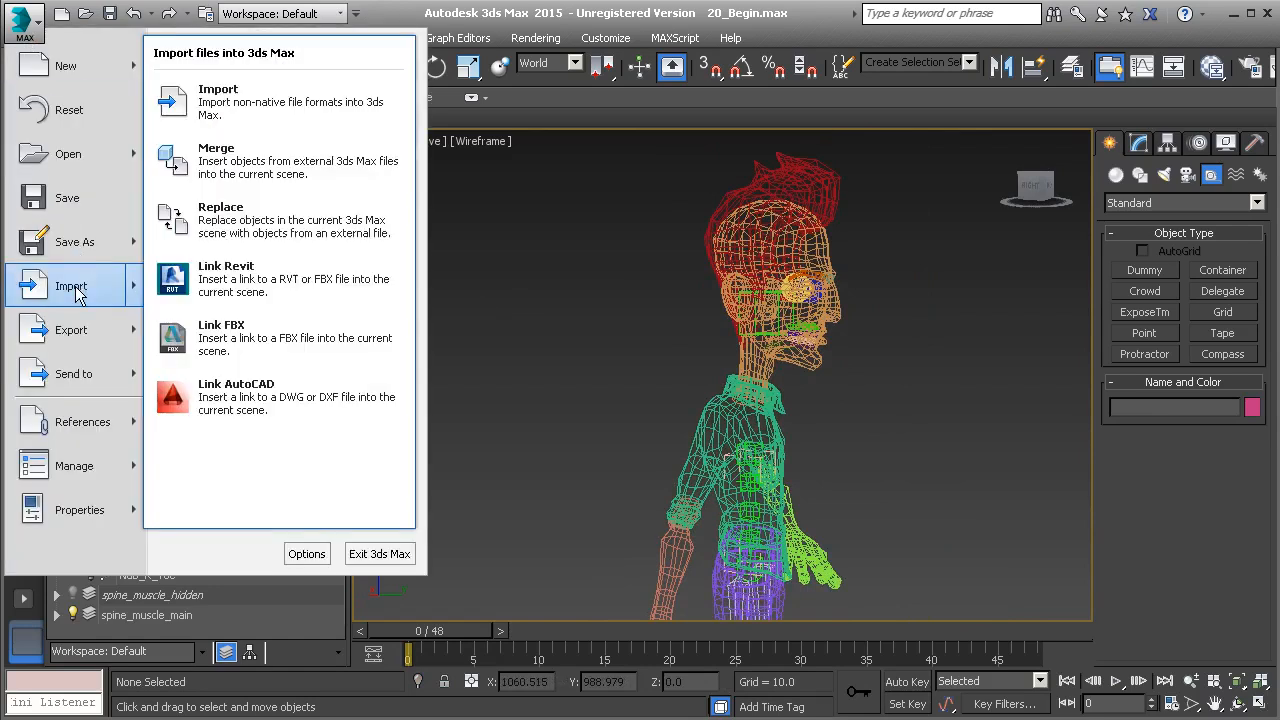
pyautogui.click(268, 166)
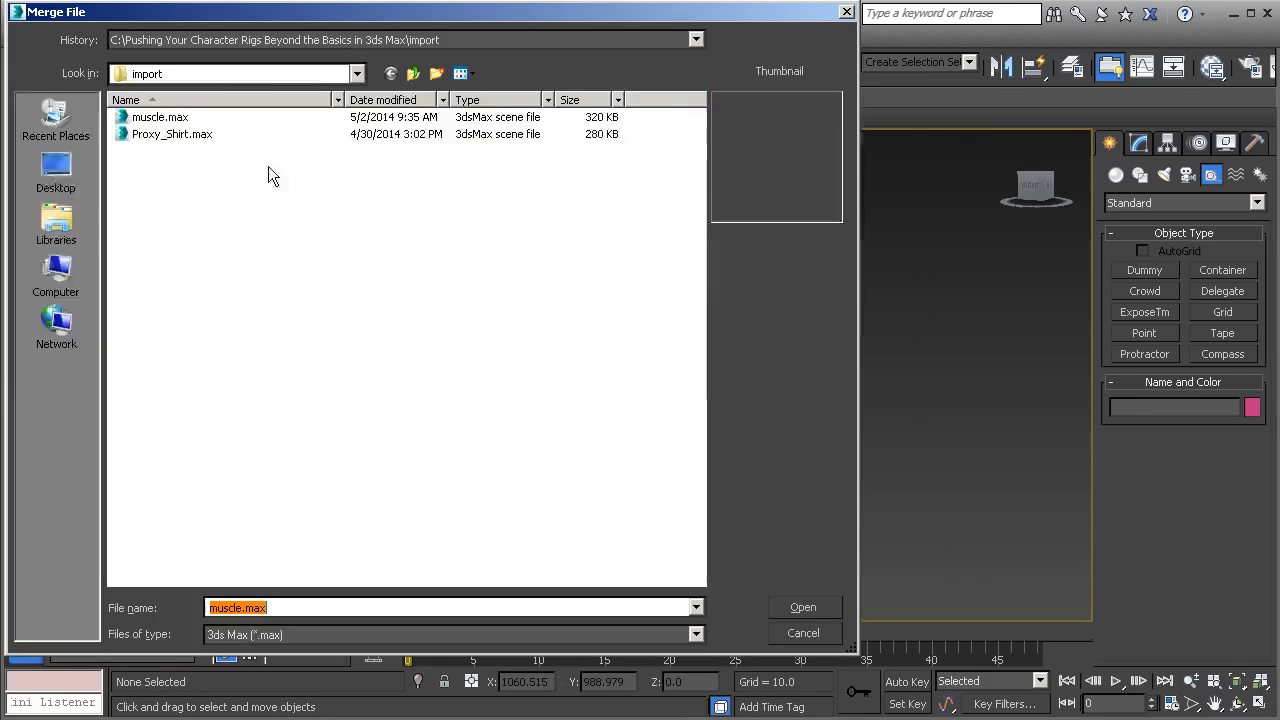
pyautogui.click(163, 118)
pyautogui.click(805, 607)
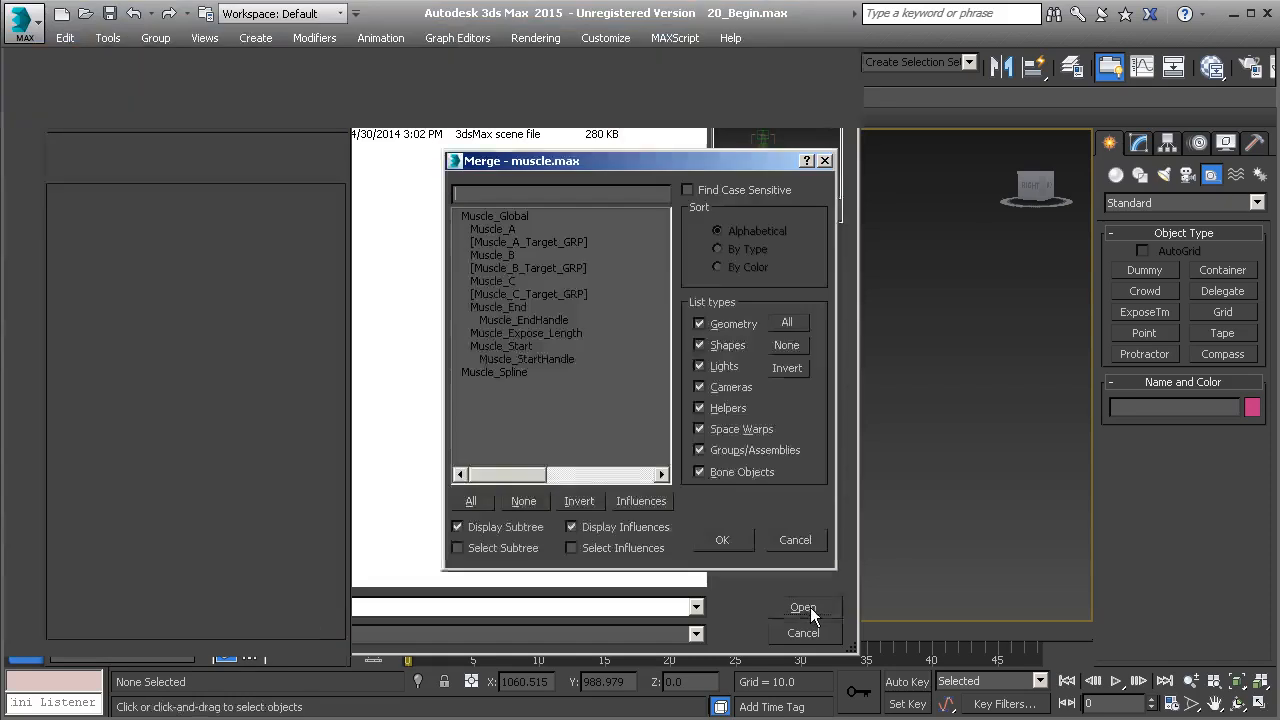
pyautogui.click(471, 501)
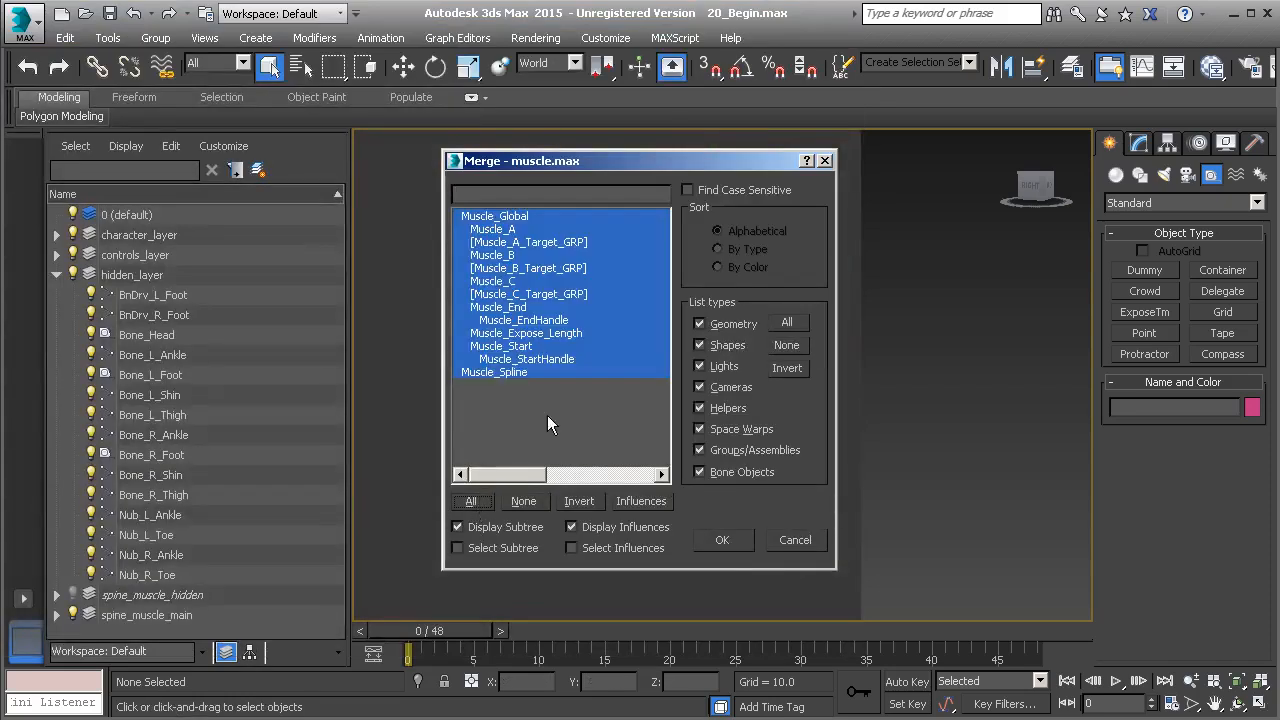
pyautogui.click(725, 541)
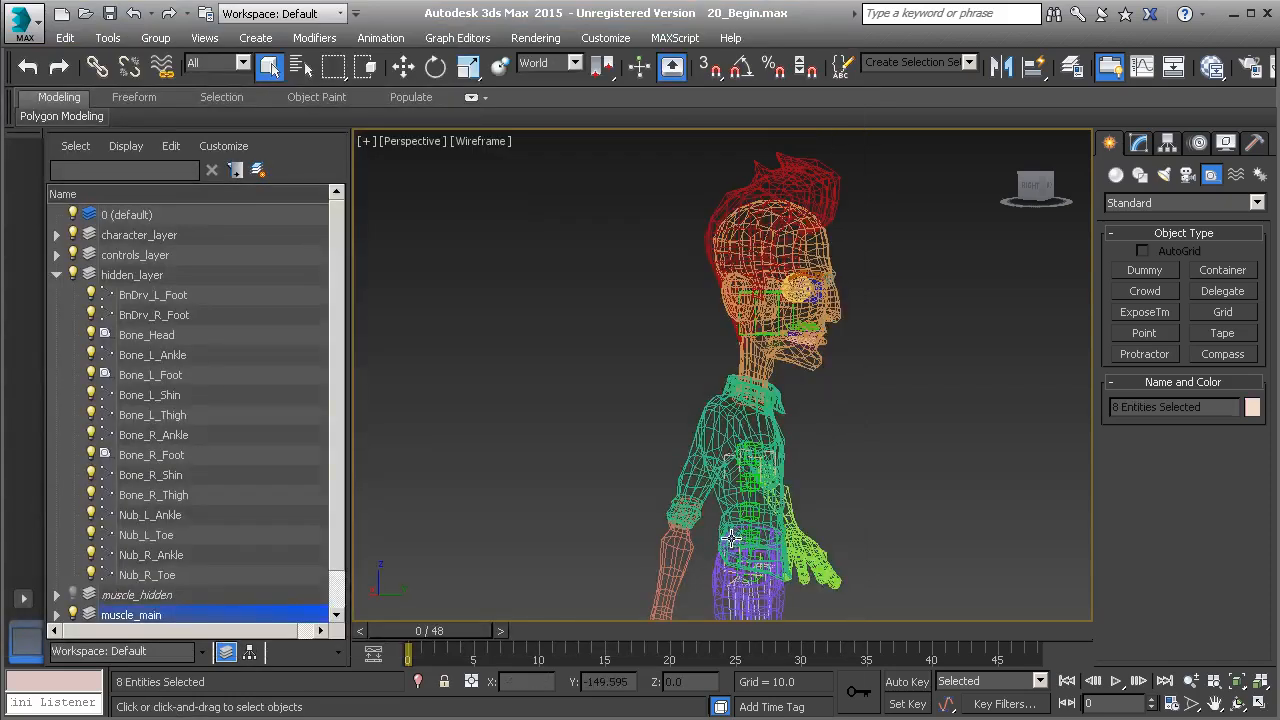
# Step: Rename the muscle_hidden layer as neck_muscle_hidden and check its contents
pyautogui.moveTo(336, 353); pyautogui.dragTo(334, 416)
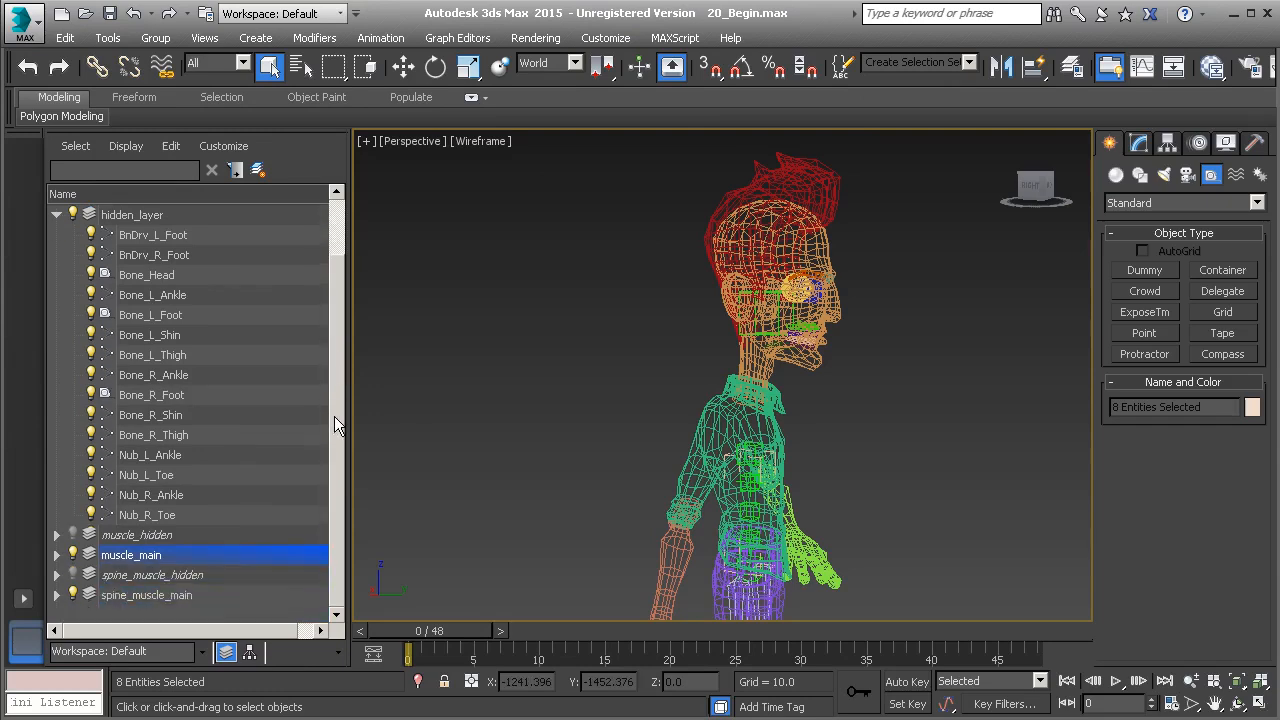
pyautogui.click(114, 539)
pyautogui.click(110, 538)
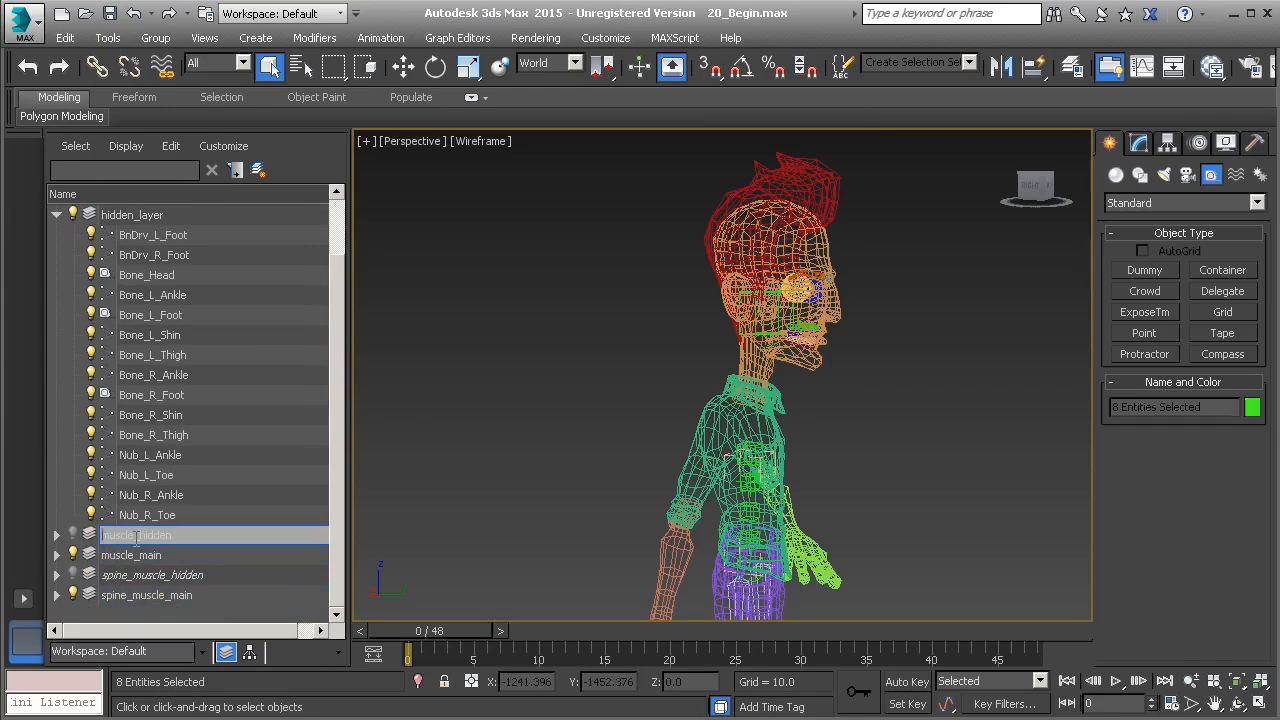
pyautogui.write('neck_')
pyautogui.press('Return')
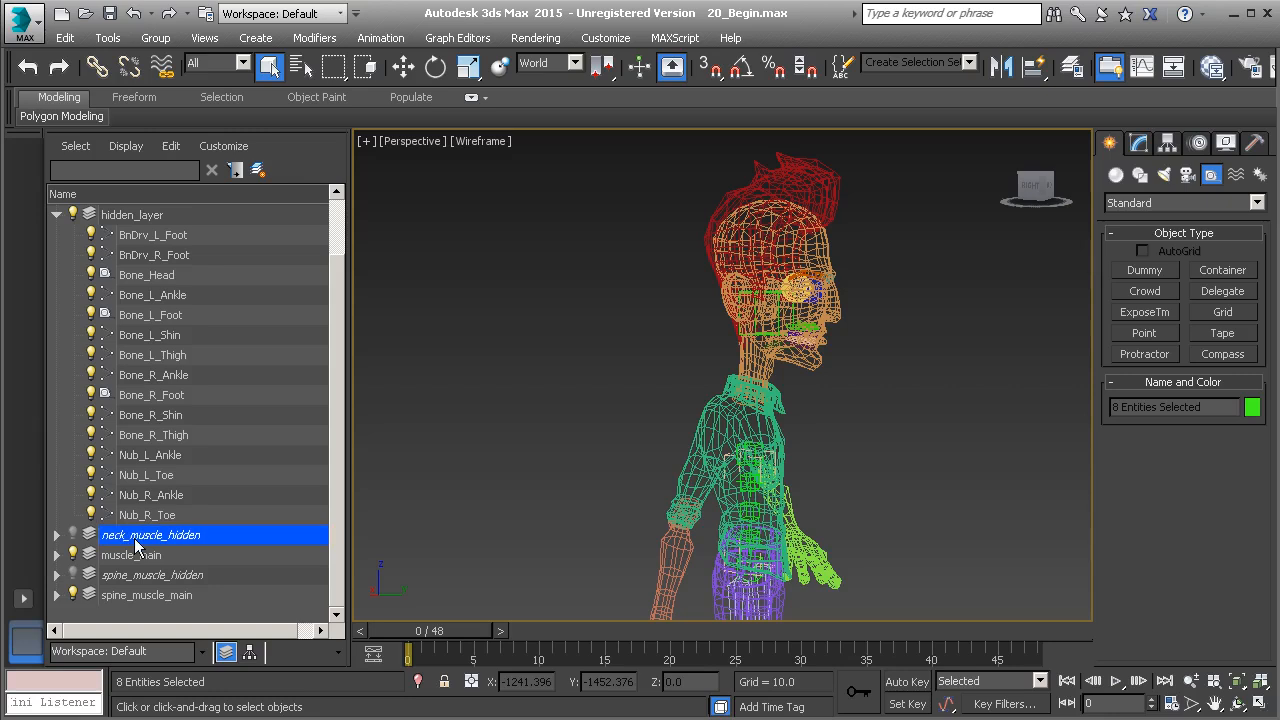
pyautogui.click(56, 536)
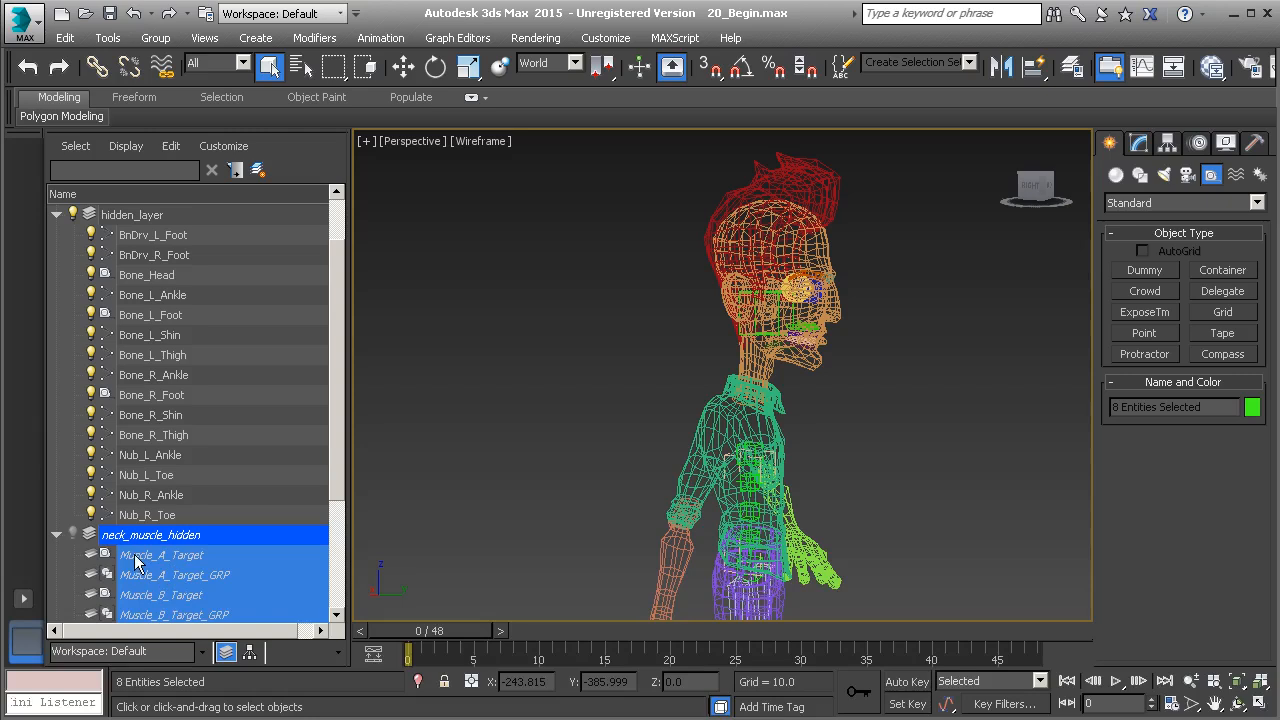
pyautogui.click(56, 535)
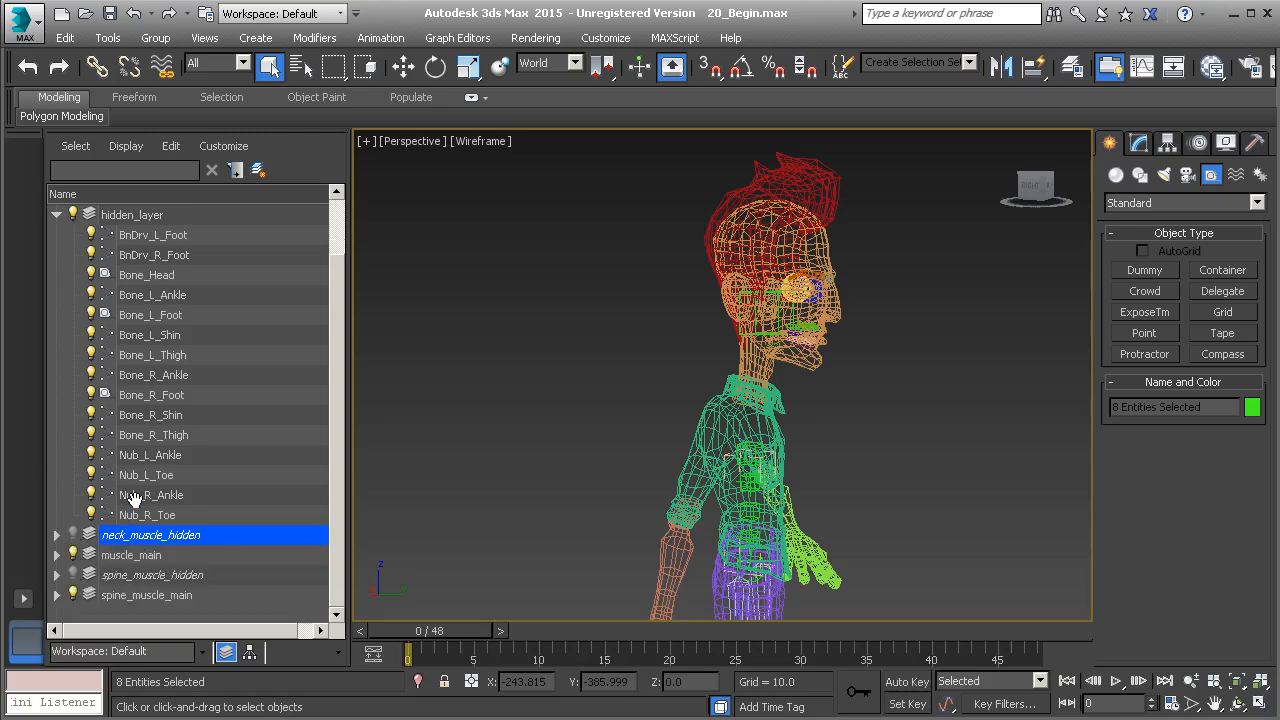
# Step: Rename the muscle_main layer as neck_muscle_main and check its contents
pyautogui.click(114, 555)
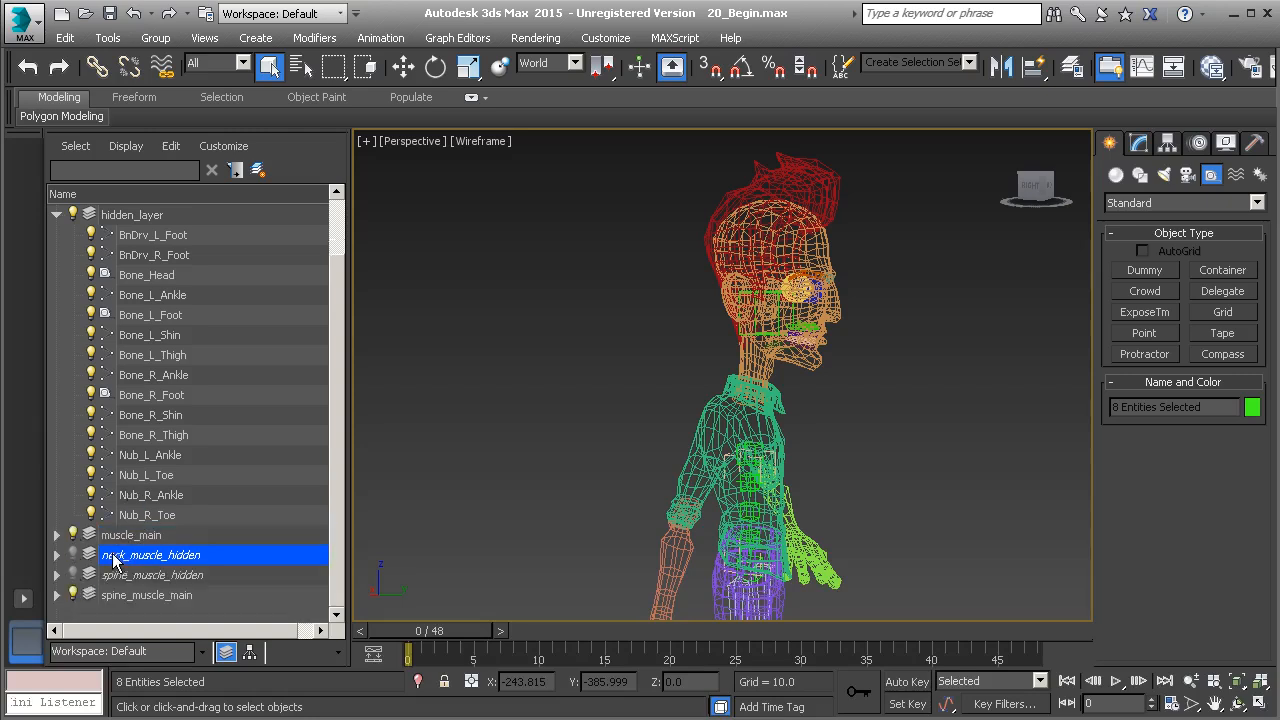
pyautogui.moveTo(114, 561); pyautogui.dragTo(114, 537)
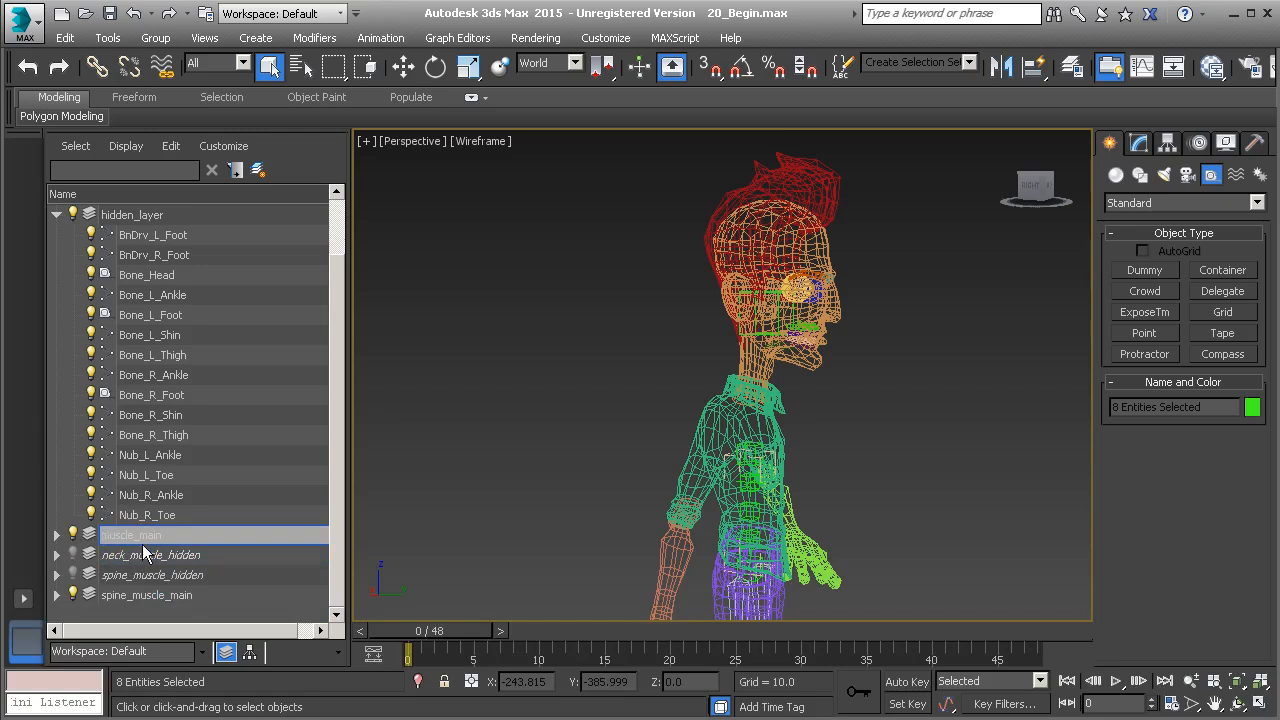
pyautogui.write('neck_')
pyautogui.press('Return')
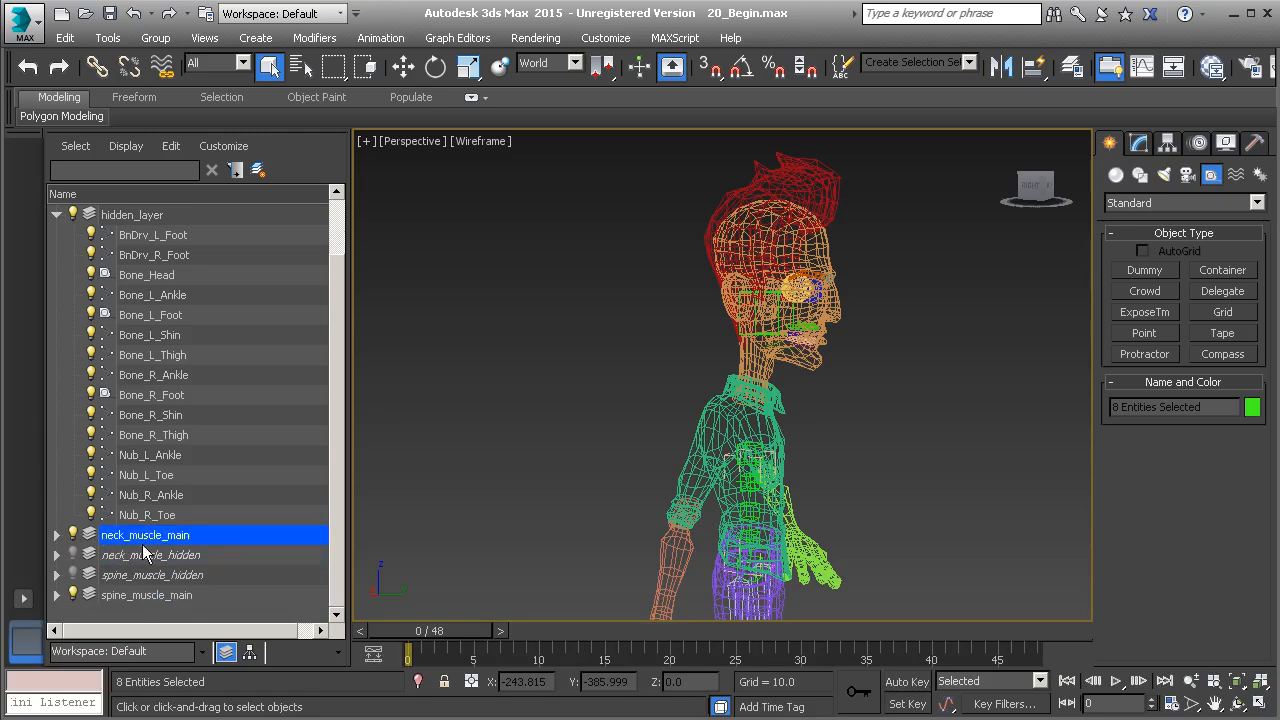
pyautogui.click(56, 536)
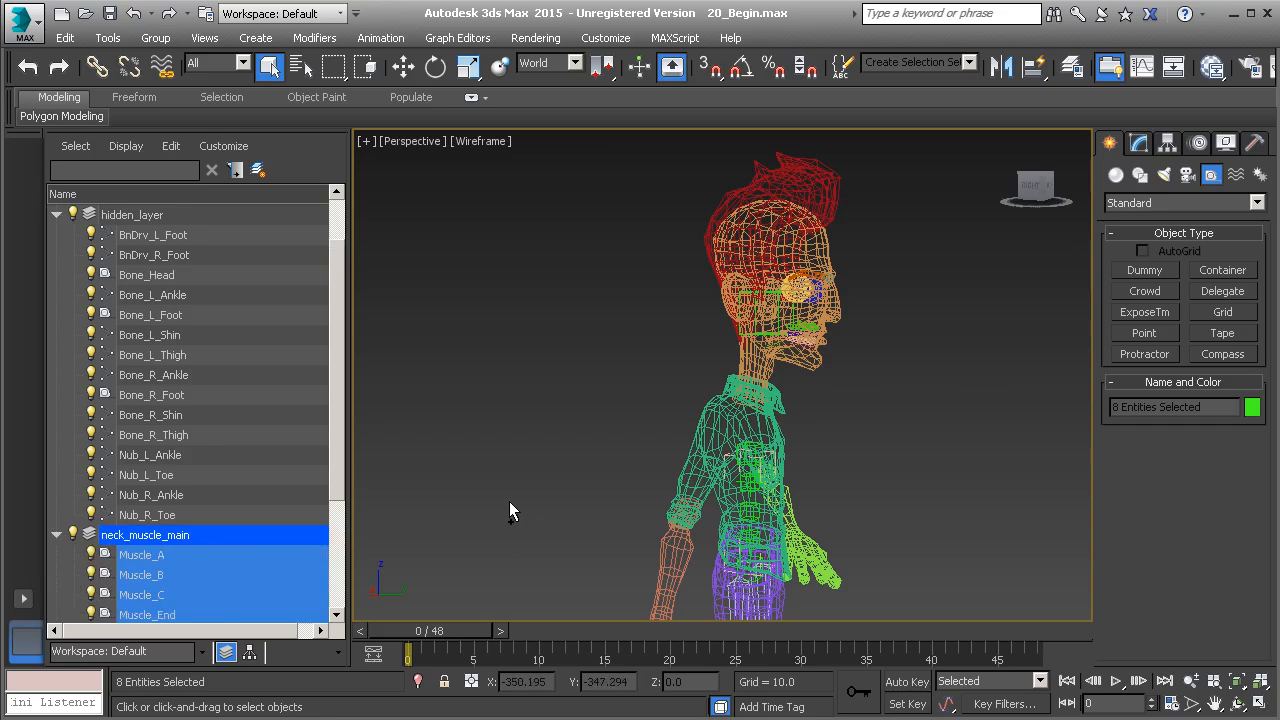
pyautogui.click(56, 535)
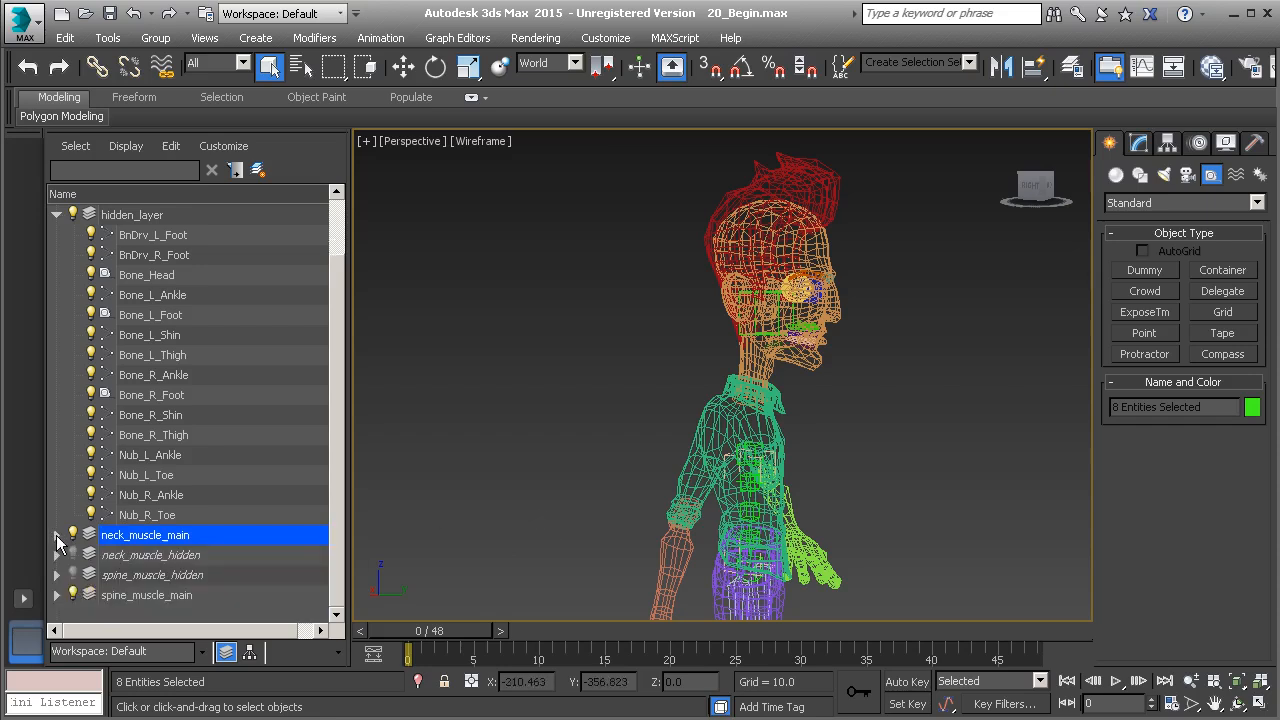
# Step: Move the merged muscle rig by its Muscle_Global control up and out to the open space beside the character
pyautogui.keyDown('alt'); pyautogui.moveTo(616, 433); pyautogui.dragTo(716, 466, button='middle'); pyautogui.keyUp('alt')
pyautogui.click(731, 521)
pyautogui.press('w')
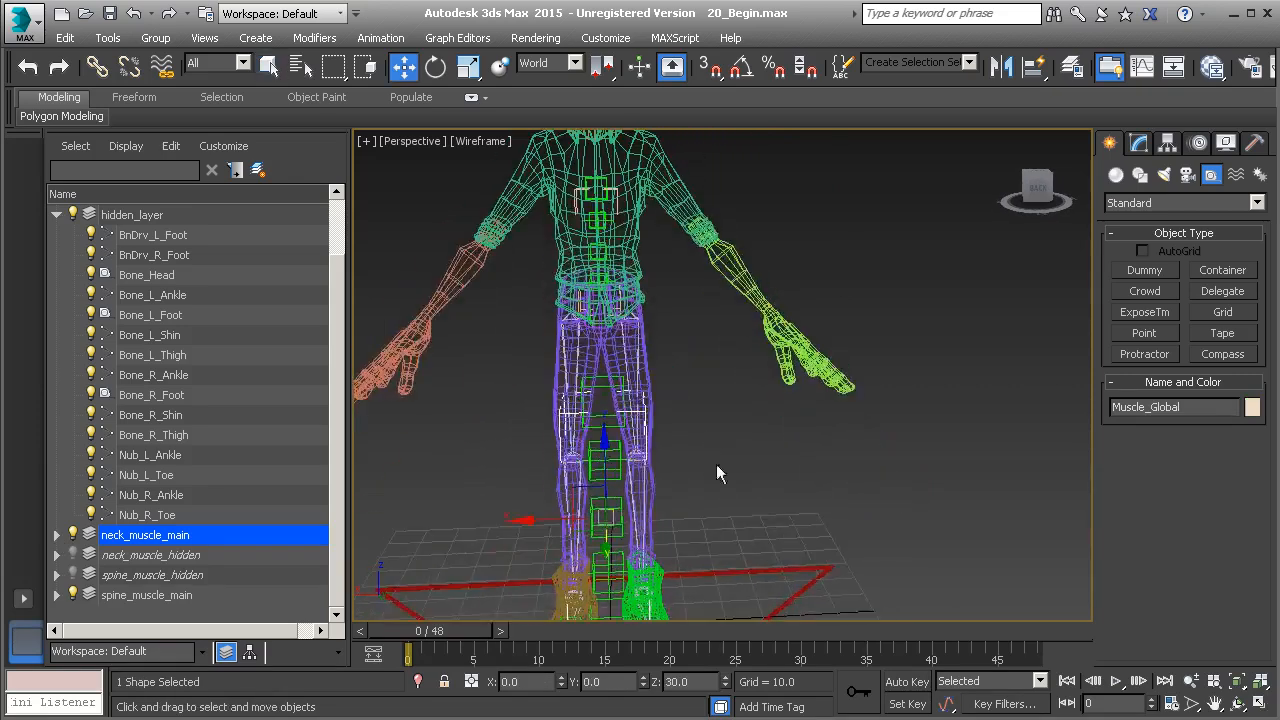
pyautogui.moveTo(578, 491); pyautogui.dragTo(876, 234)
pyautogui.moveTo(876, 234); pyautogui.dragTo(815, 362, button='middle')
pyautogui.moveTo(821, 411); pyautogui.dragTo(833, 376)
# Step: Create an ExposeTM helper between the character's legs and the moved muscle rig
pyautogui.click(1140, 311)
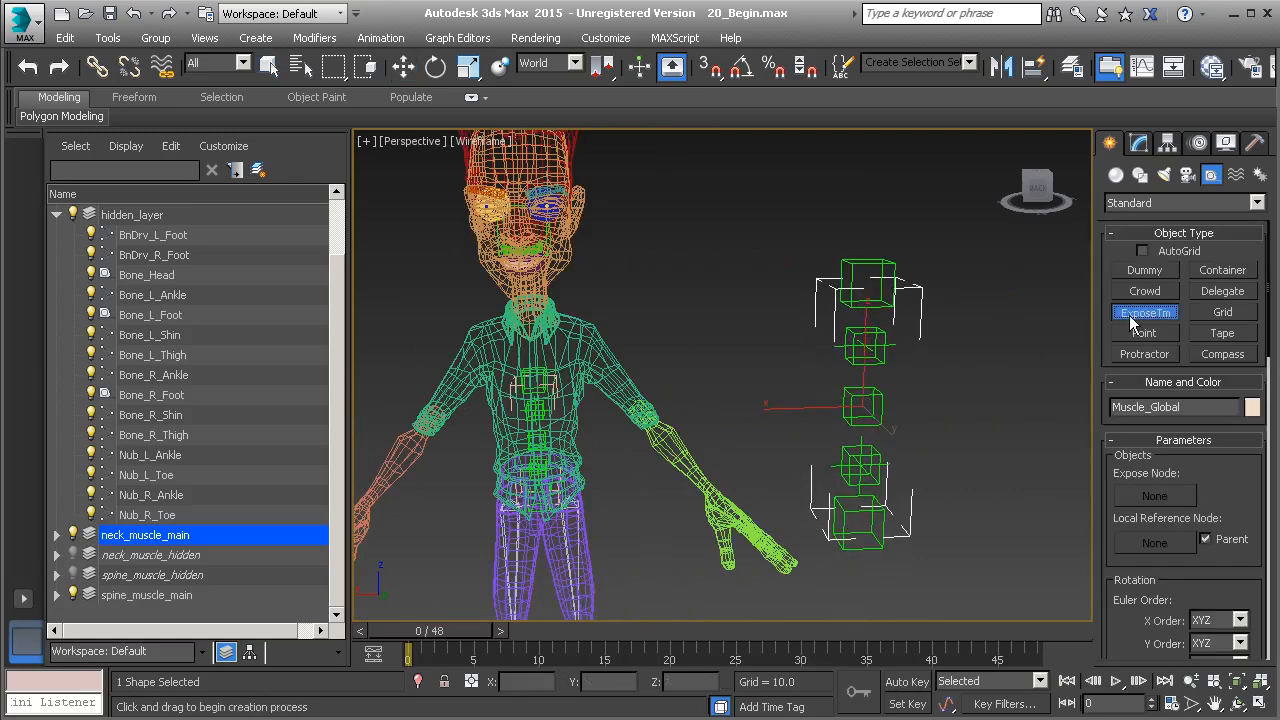
pyautogui.click(661, 528)
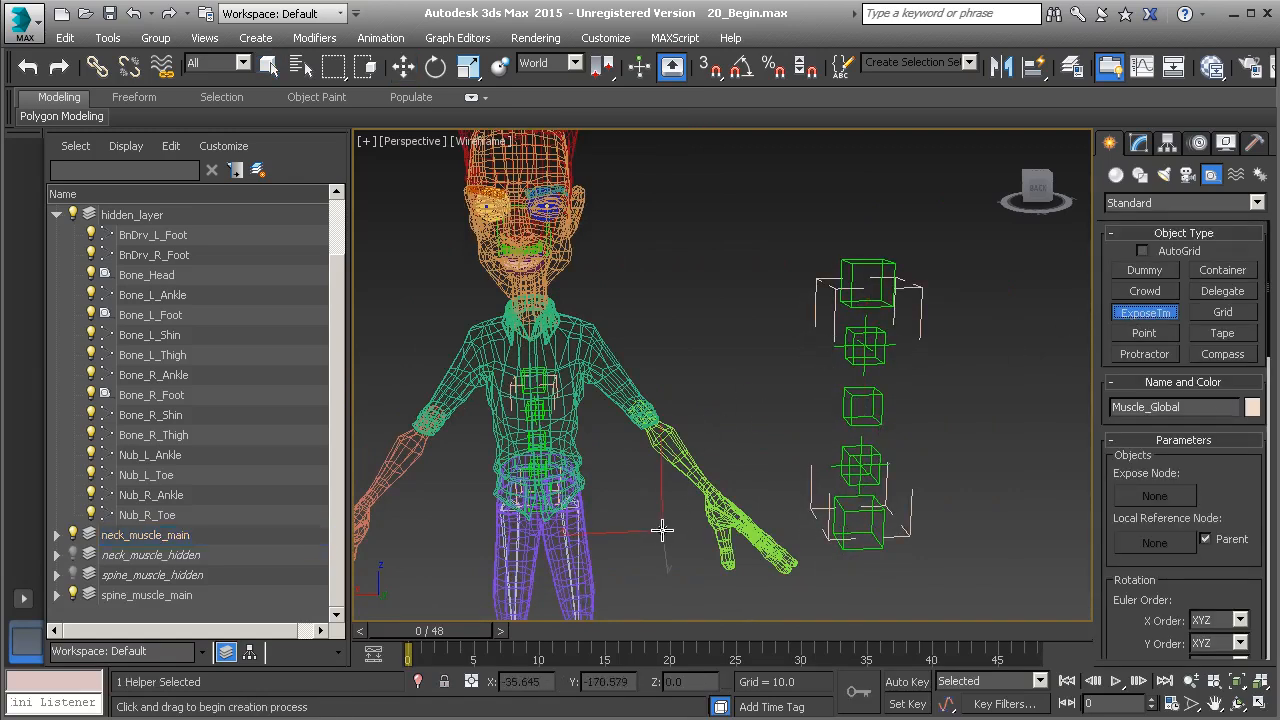
pyautogui.press('w')
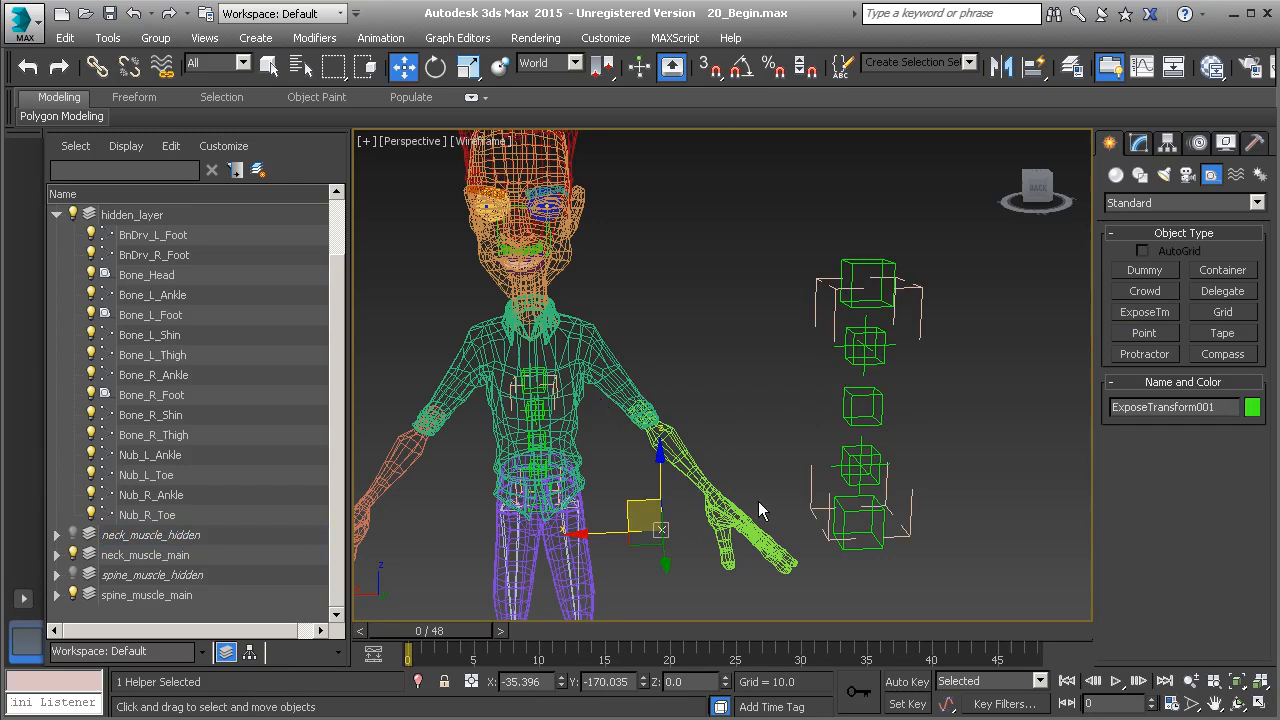
# Step: Turn off the Parent option for the ExposeTM helper's local reference node
pyautogui.click(1140, 144)
pyautogui.scroll(-10, 1128, 427)
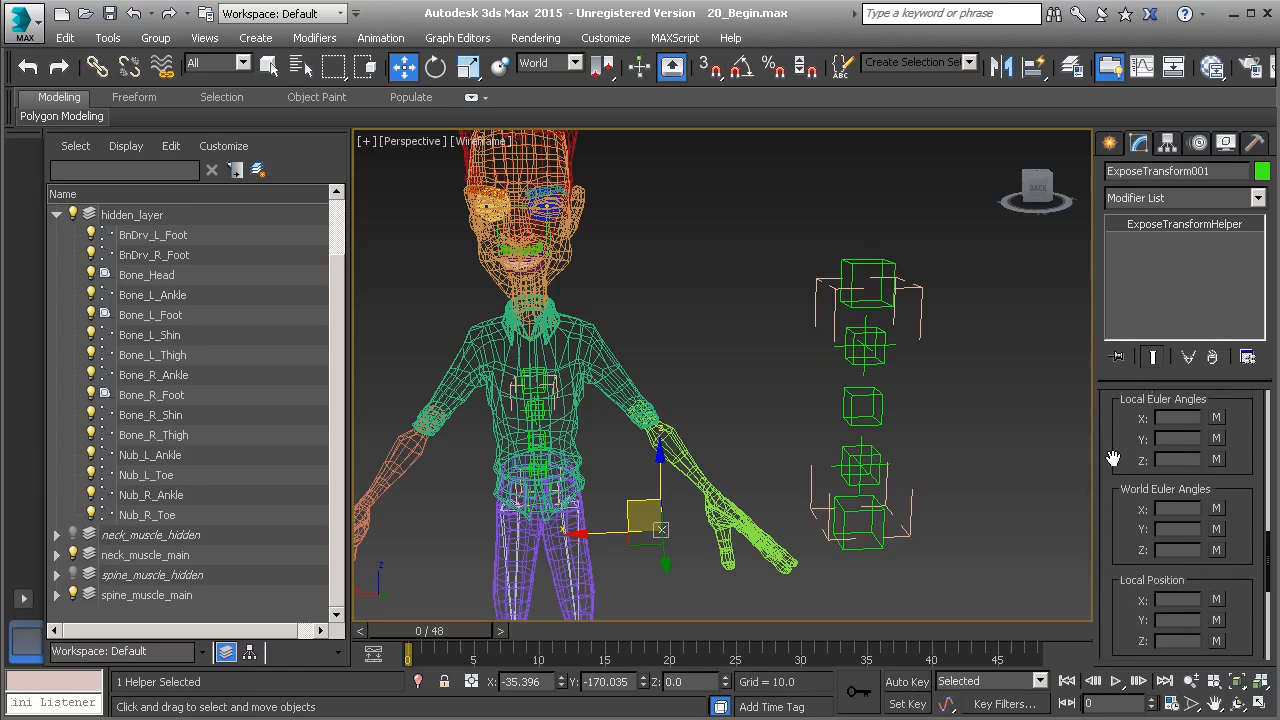
pyautogui.scroll(5, 1109, 512)
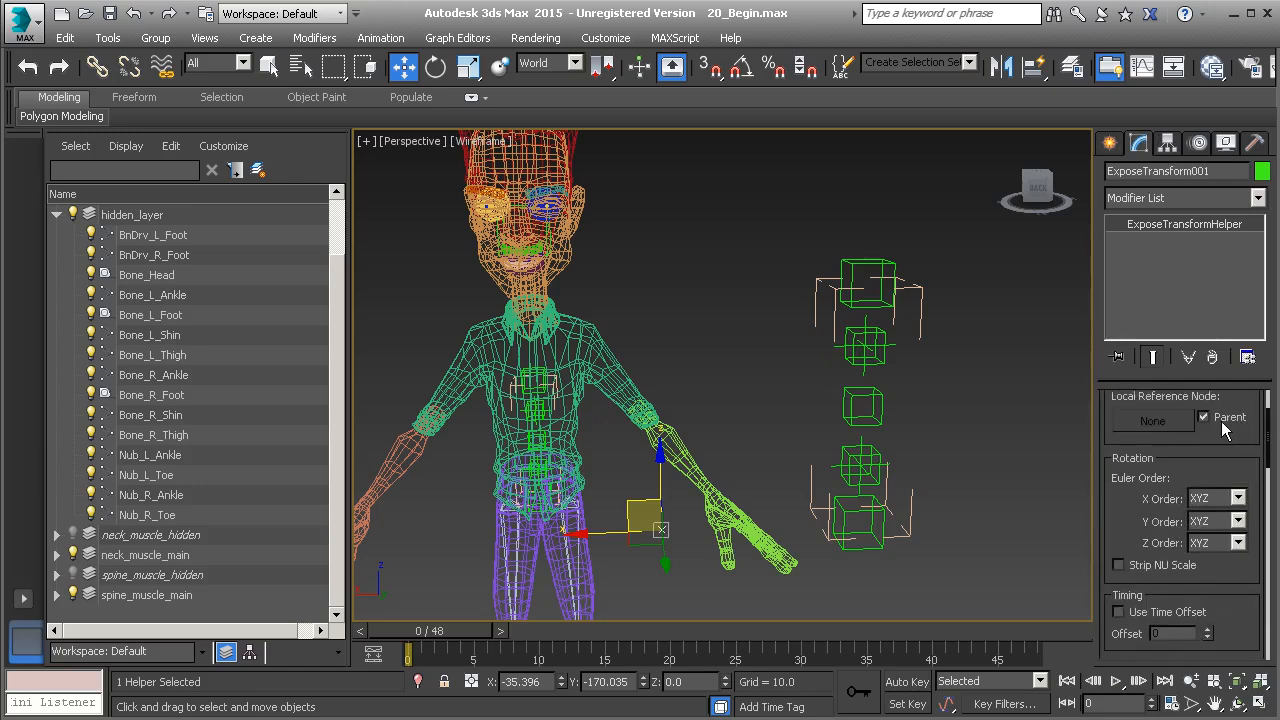
pyautogui.moveTo(1111, 460); pyautogui.dragTo(1115, 550)
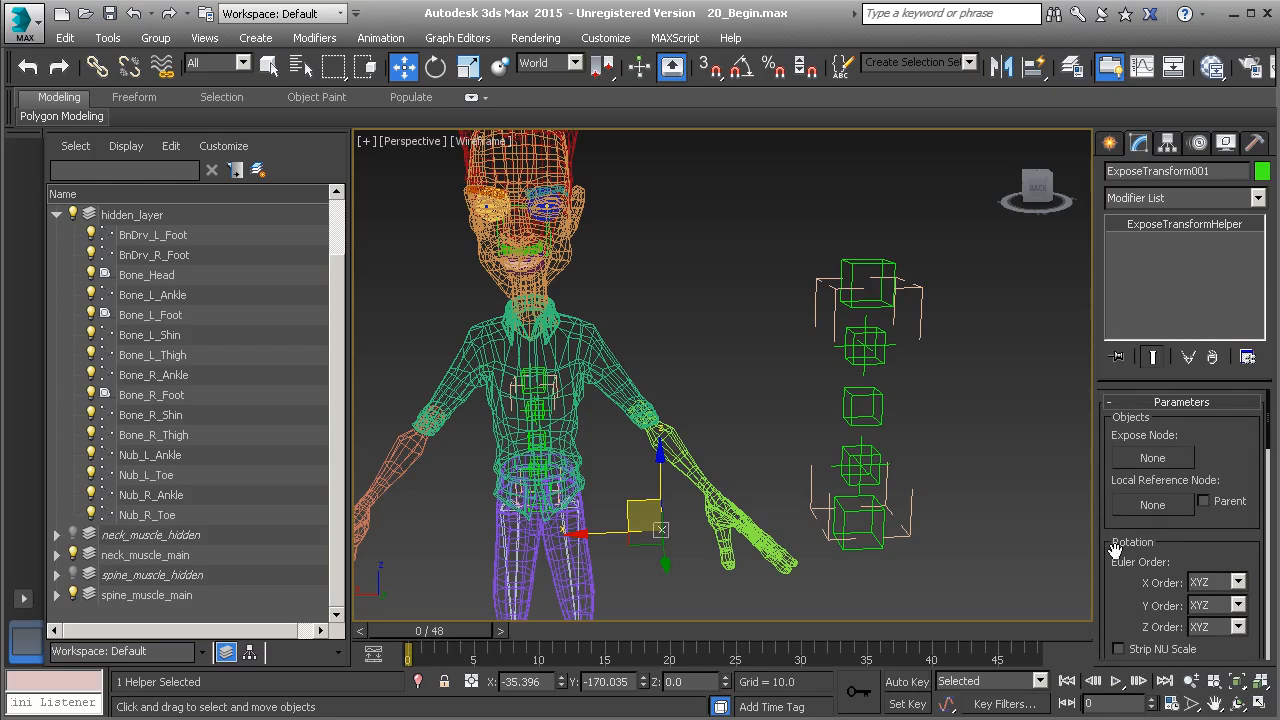
# Step: Assign Spine_Muscle_End, the box at the top of the spine rig, as the ExposeTM helper's expose node
pyautogui.click(1152, 466)
pyautogui.moveTo(827, 413); pyautogui.dragTo(956, 421, button='middle')
pyautogui.scroll(1, 956, 421)
pyautogui.scroll(4, 735, 510)
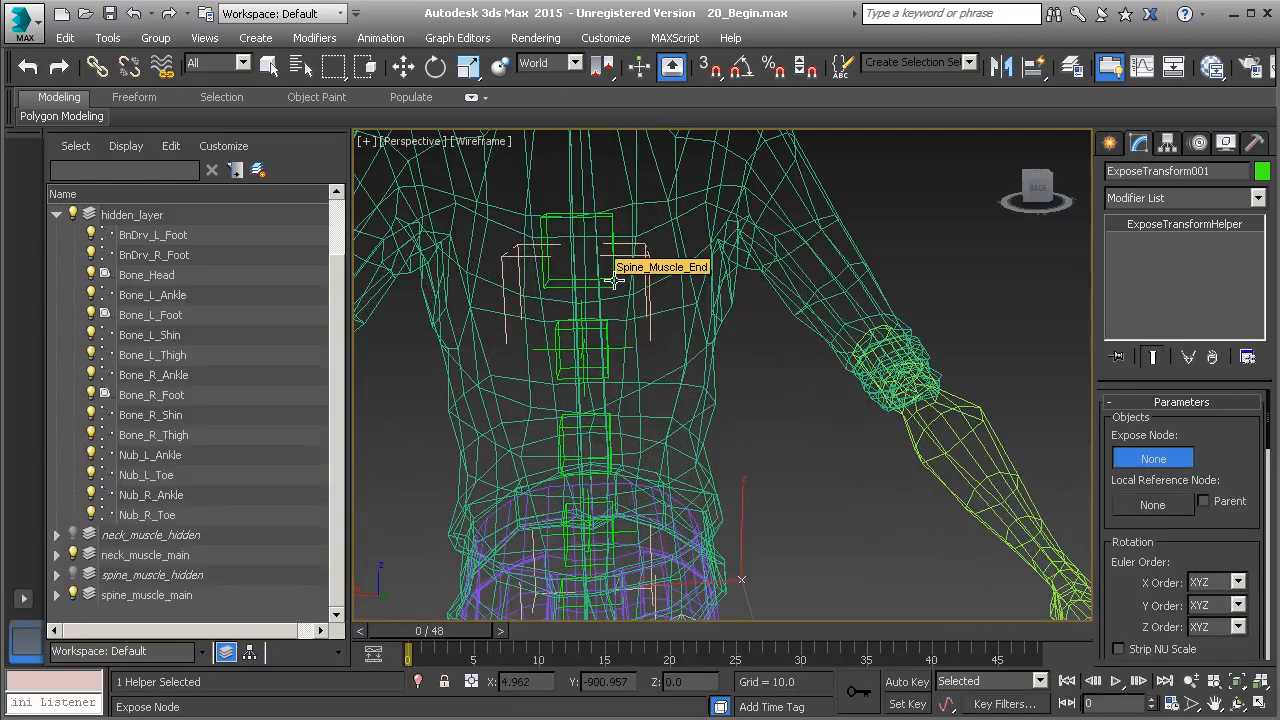
pyautogui.click(614, 281)
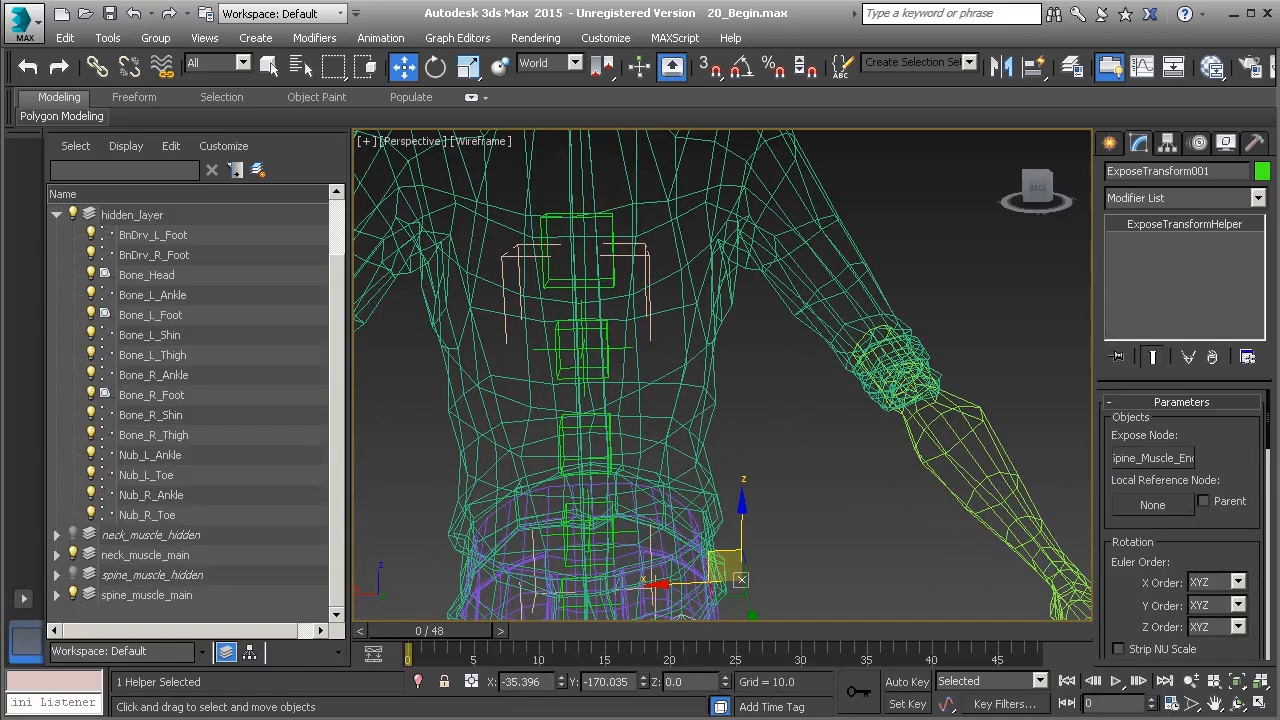
# Step: Assign Bone_Head, the box helper inside the head, as the ExposeTM helper's local reference node
pyautogui.scroll(-5, 860, 460)
pyautogui.click(1140, 505)
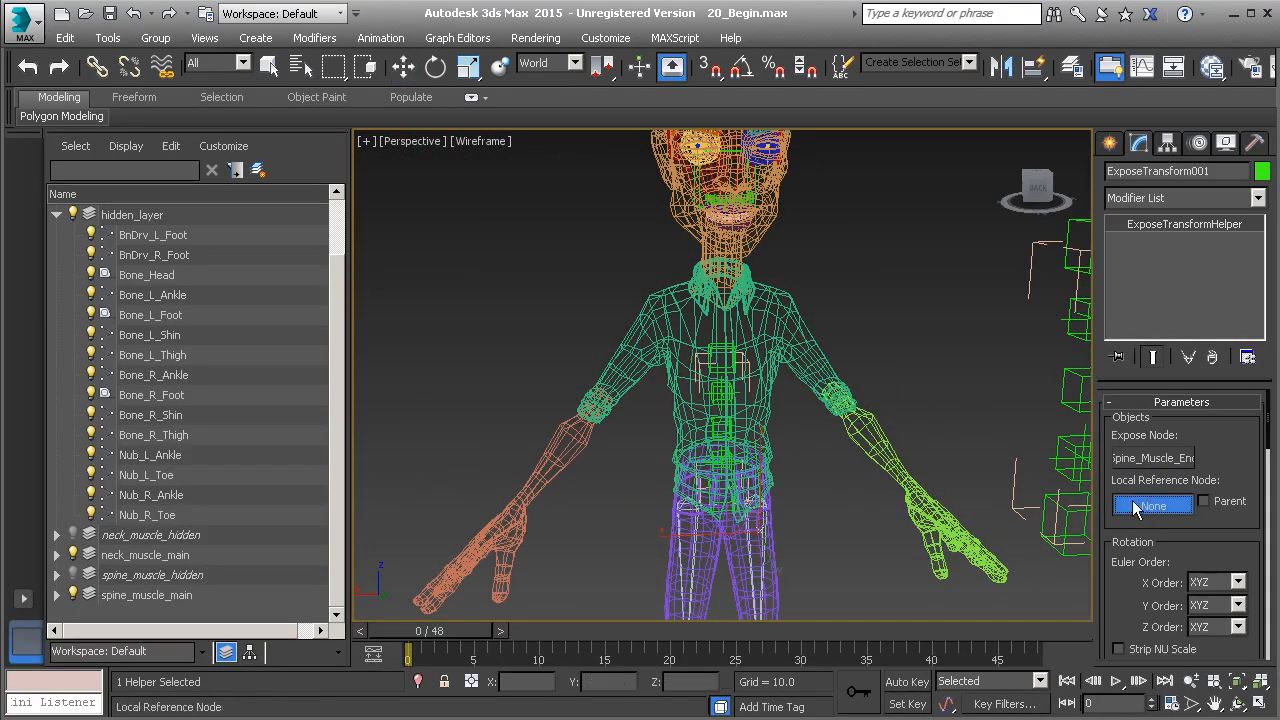
pyautogui.scroll(4, 797, 331)
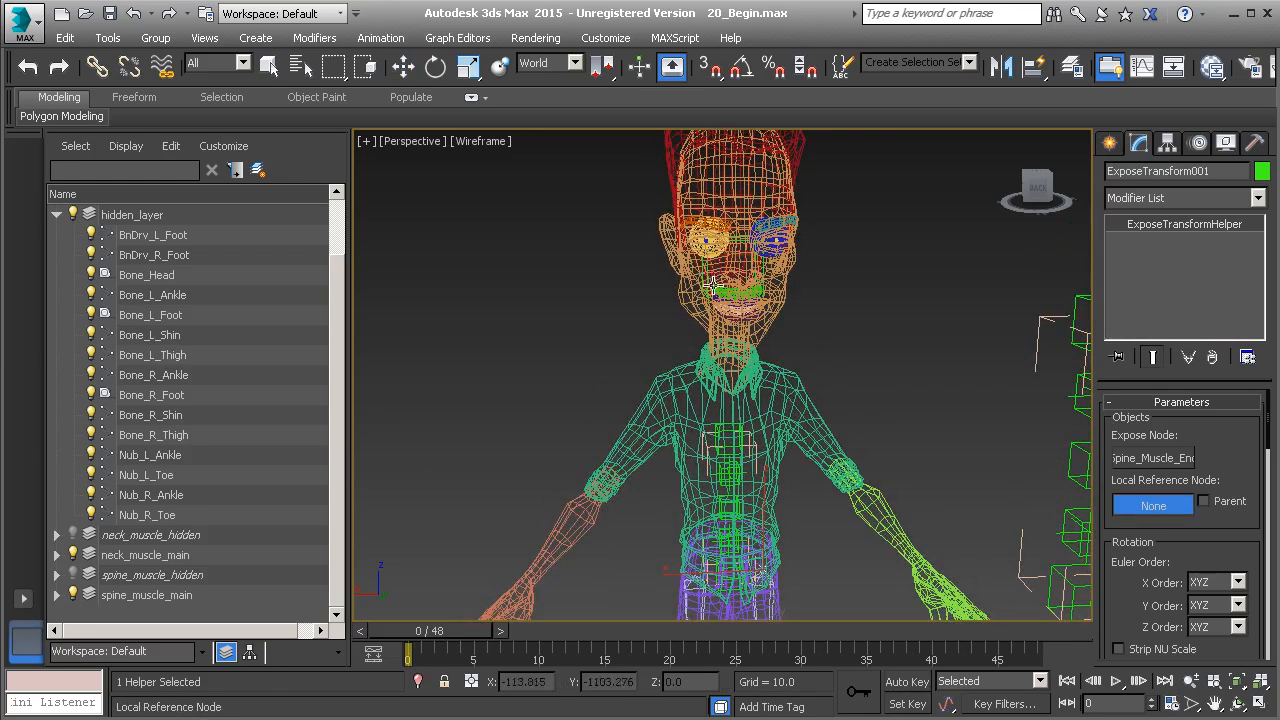
pyautogui.keyDown('alt'); pyautogui.moveTo(703, 302); pyautogui.dragTo(660, 362, button='middle'); pyautogui.keyUp('alt')
pyautogui.scroll(2, 672, 358)
pyautogui.scroll(4, 664, 350)
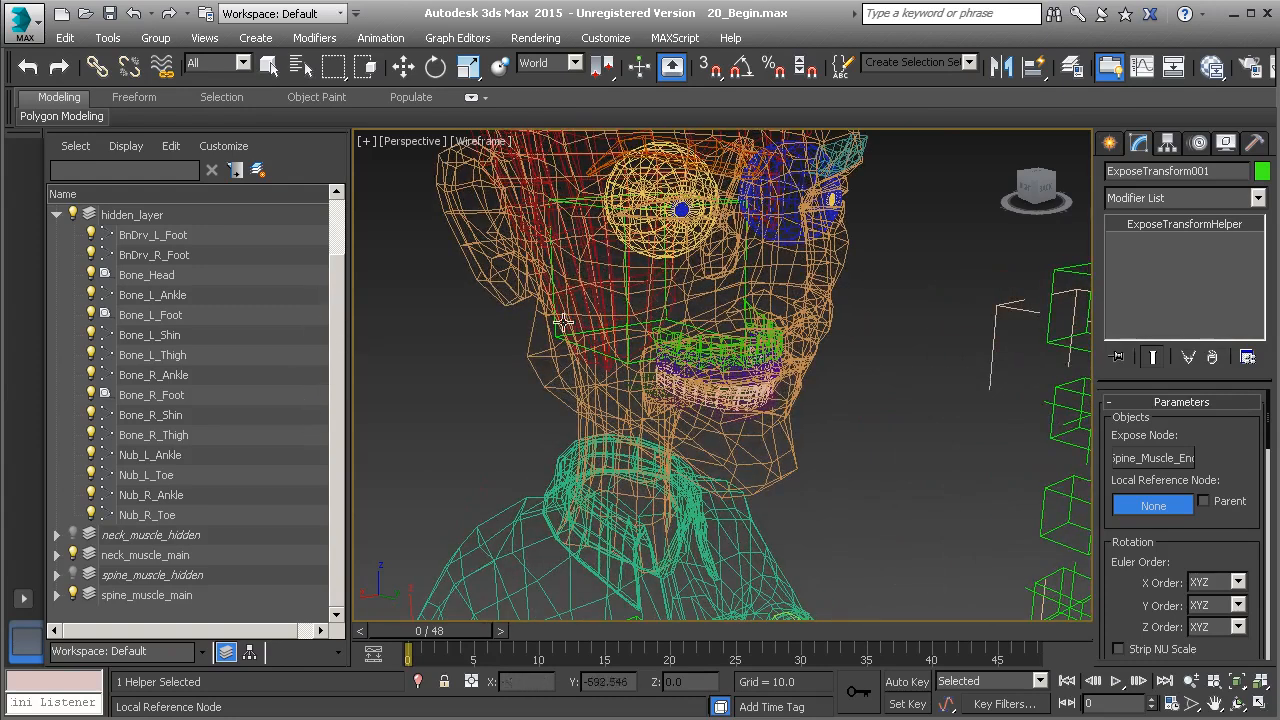
pyautogui.scroll(2, 596, 320)
pyautogui.scroll(4, 629, 251)
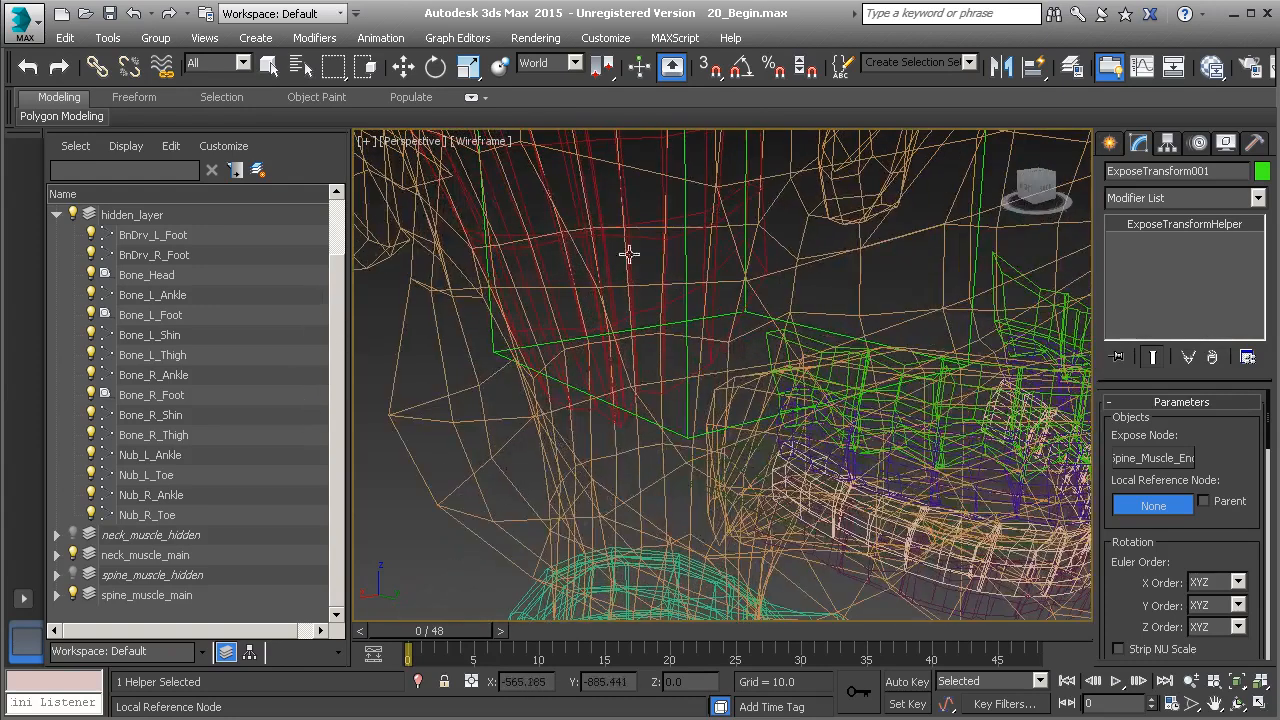
pyautogui.click(687, 357)
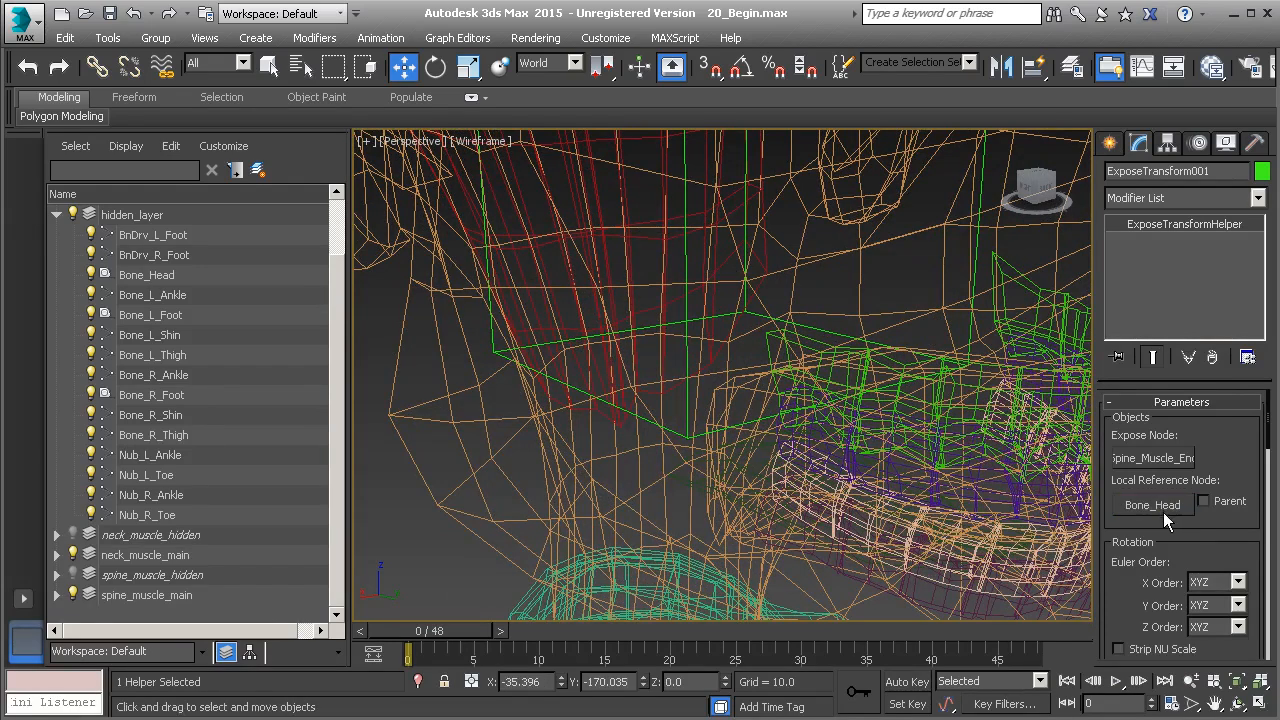
# Step: Check the ExposeTM helper's Distance To Reference value, then compare the neck span with the separate muscle rig
pyautogui.scroll(-2, 833, 422)
pyautogui.scroll(-5, 959, 543)
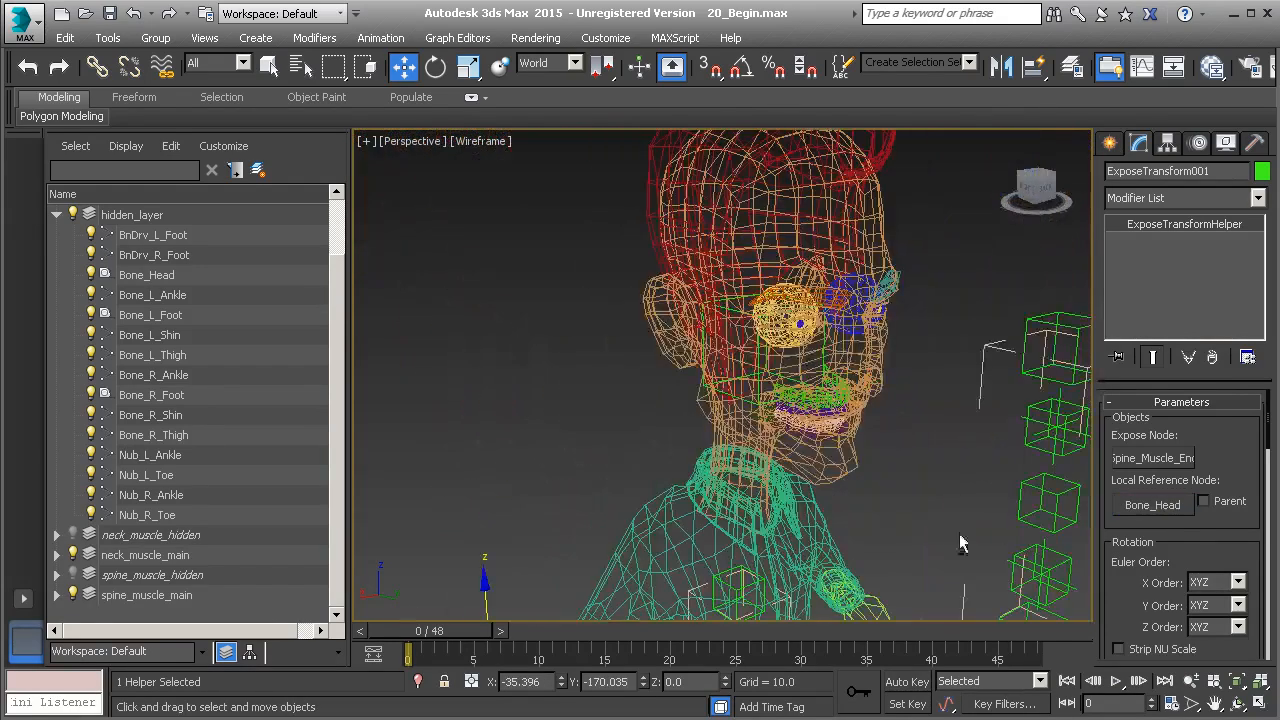
pyautogui.scroll(-6, 1110, 580)
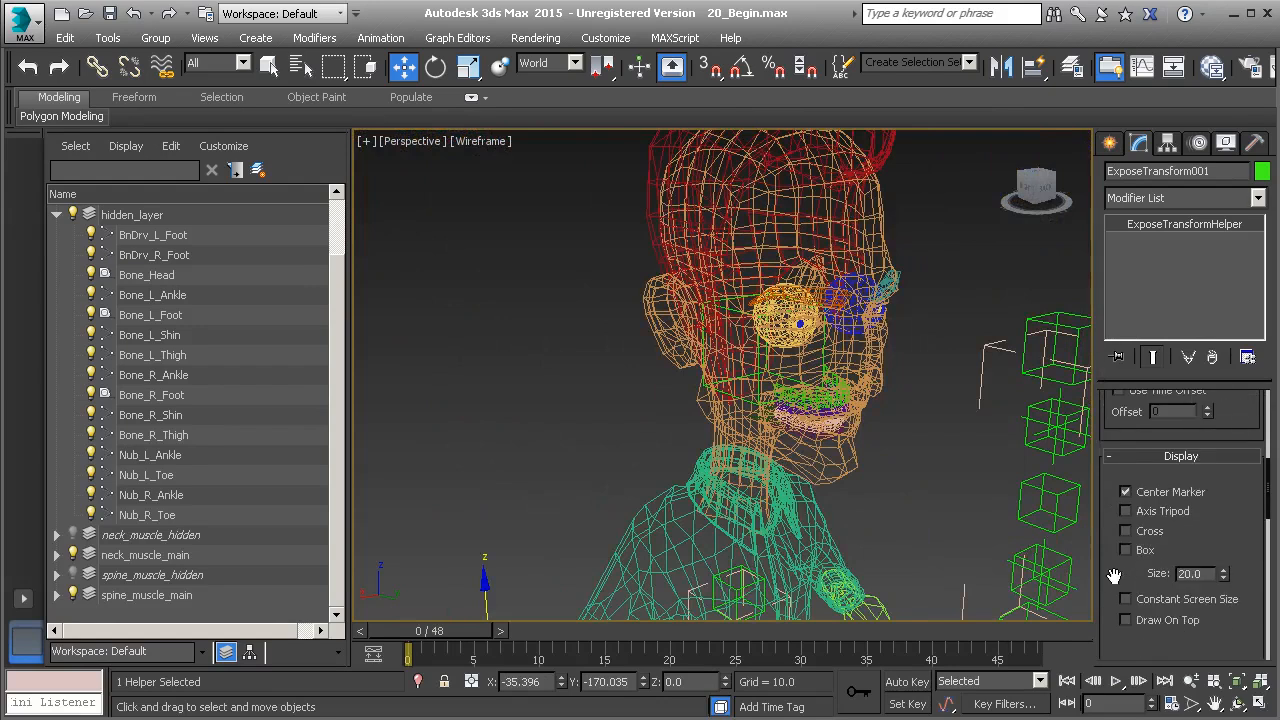
pyautogui.scroll(-5, 1125, 610)
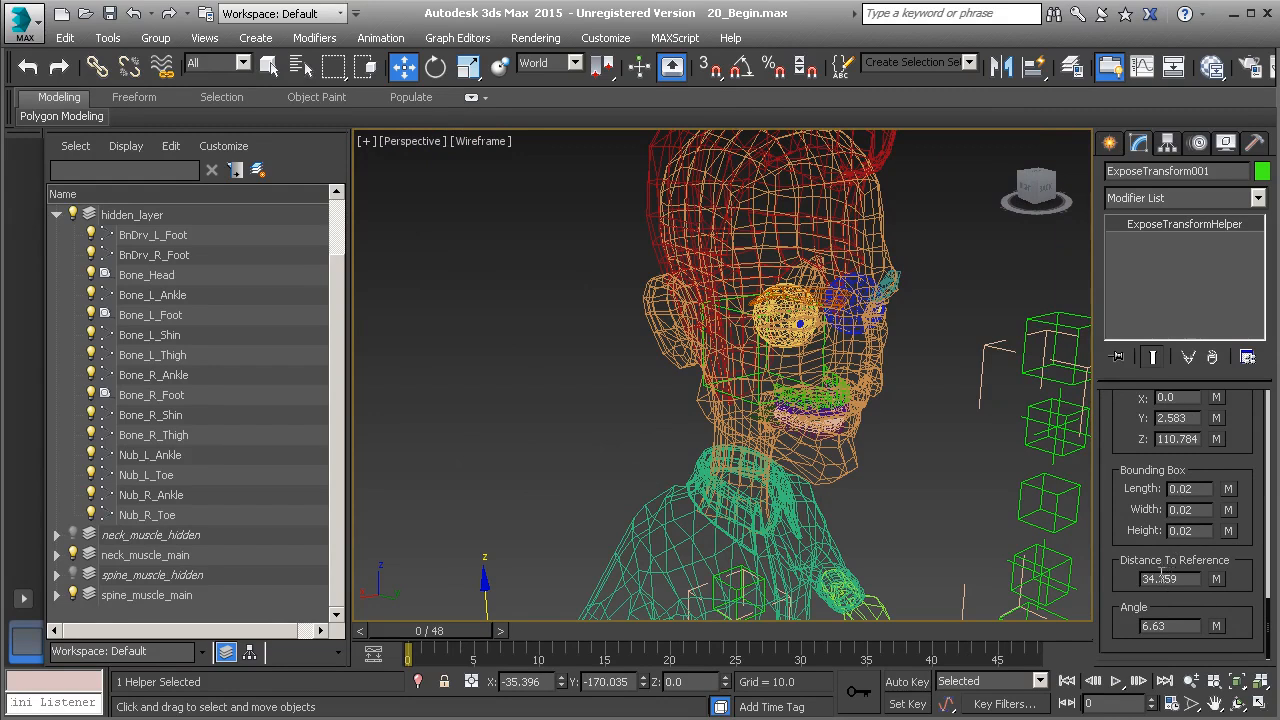
pyautogui.moveTo(834, 531); pyautogui.dragTo(809, 488, button='middle')
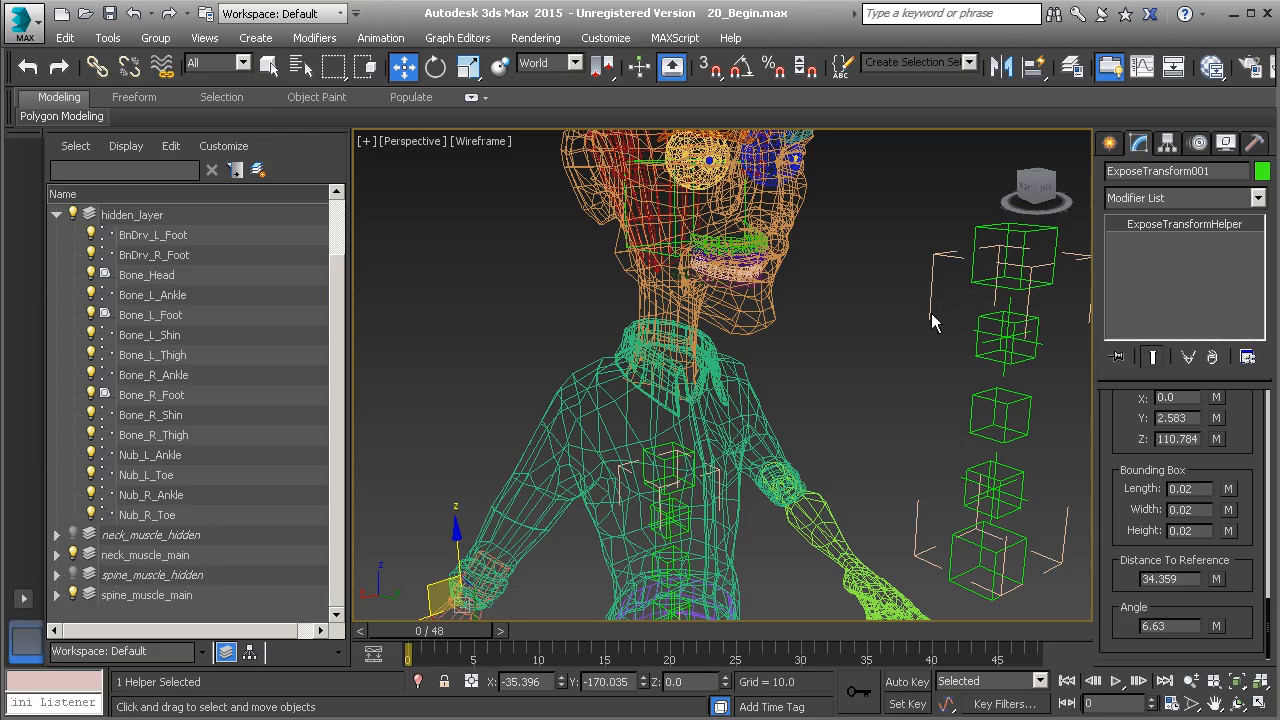
# Step: Open the MAXScript Listener window and clear the old text from both of its panes
pyautogui.rightClick(58, 685)
pyautogui.click(35, 698)
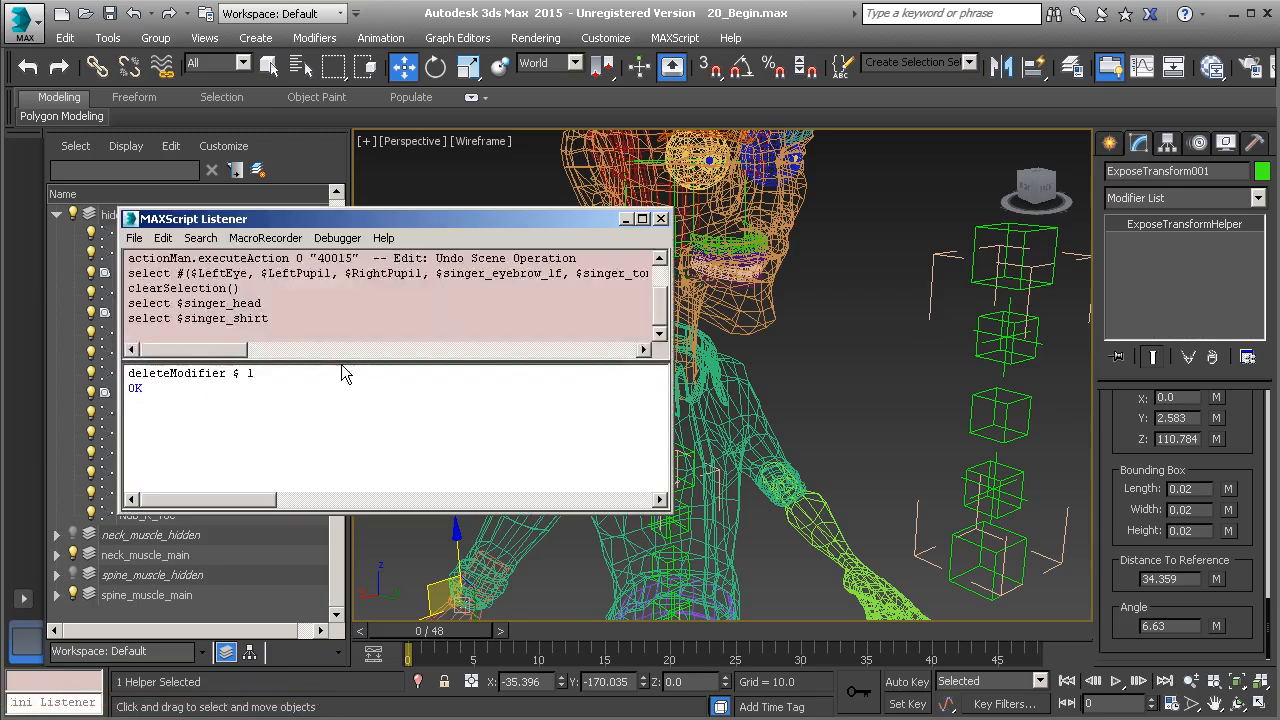
pyautogui.click(329, 302)
pyautogui.hotkey('ctrl', 'a')
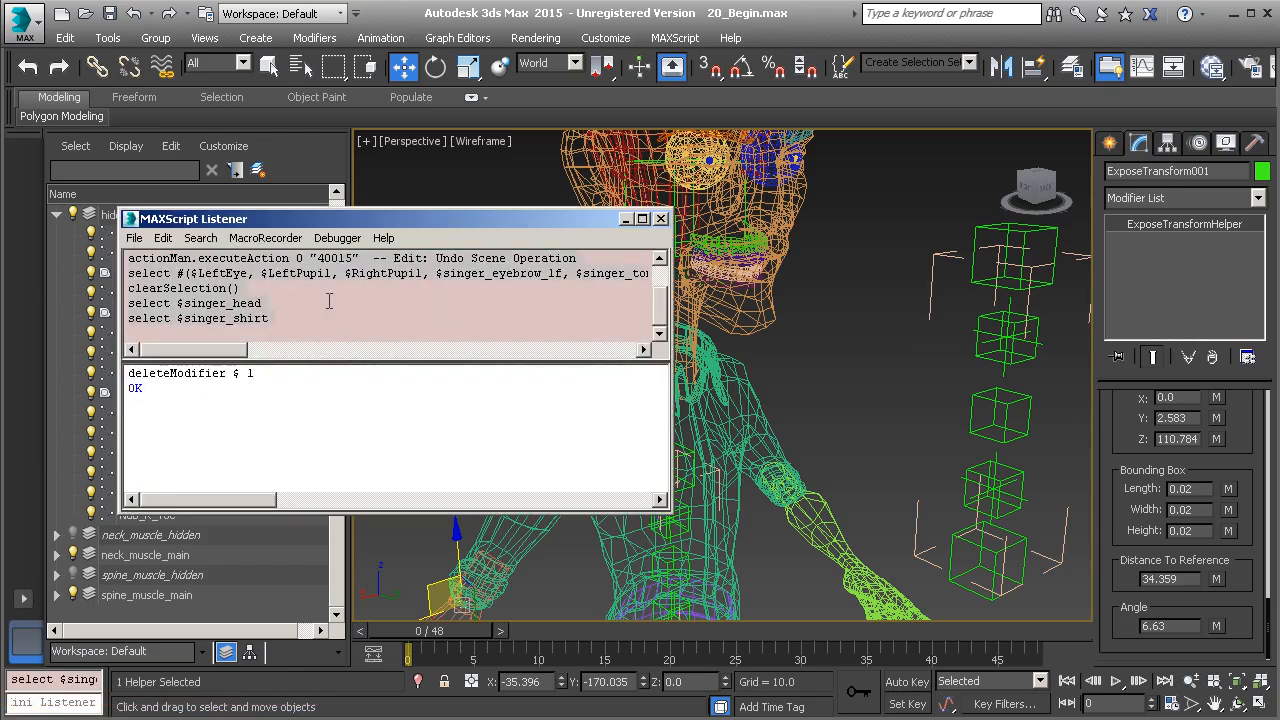
pyautogui.press('Delete')
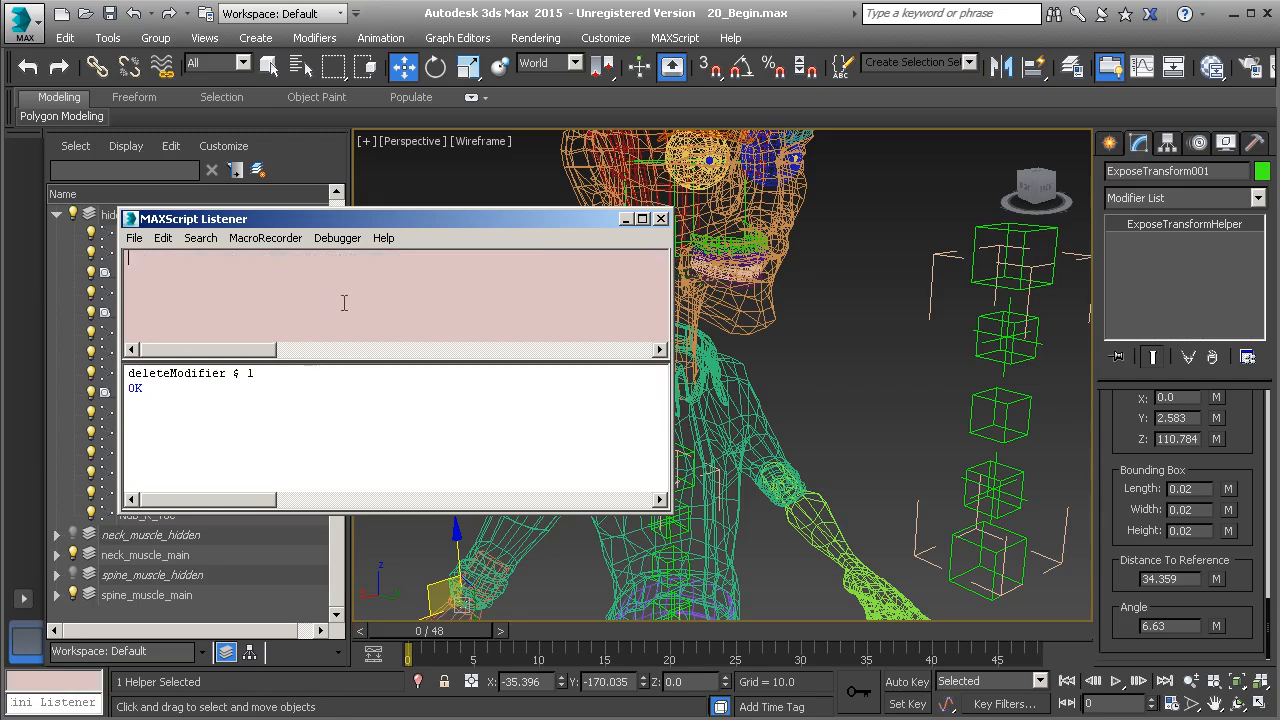
pyautogui.hotkey('ctrl', 'a')
pyautogui.press('Delete')
# Step: Evaluate 34.359/60 in the MAXScript Listener to get the scale ratio for the muscle rig
pyautogui.write('34.359')
pyautogui.moveTo(207, 376); pyautogui.dragTo(138, 374)
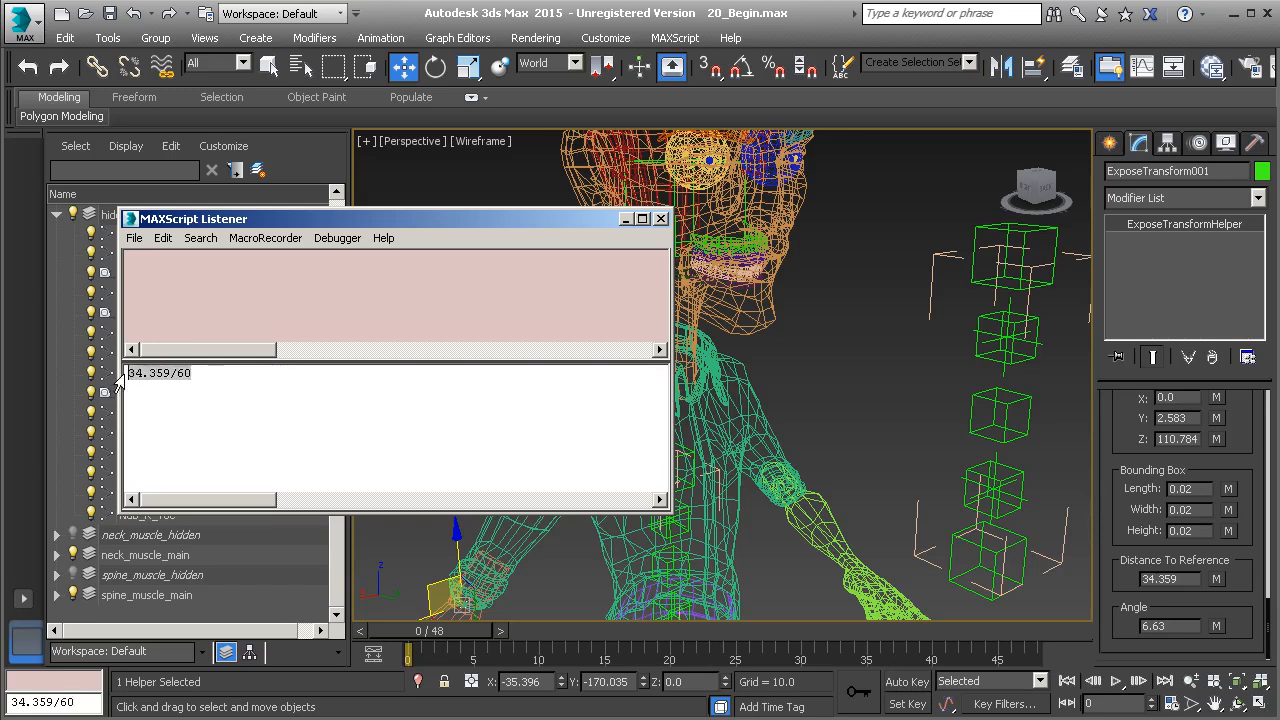
pyautogui.hotkey('shift', 'Return')
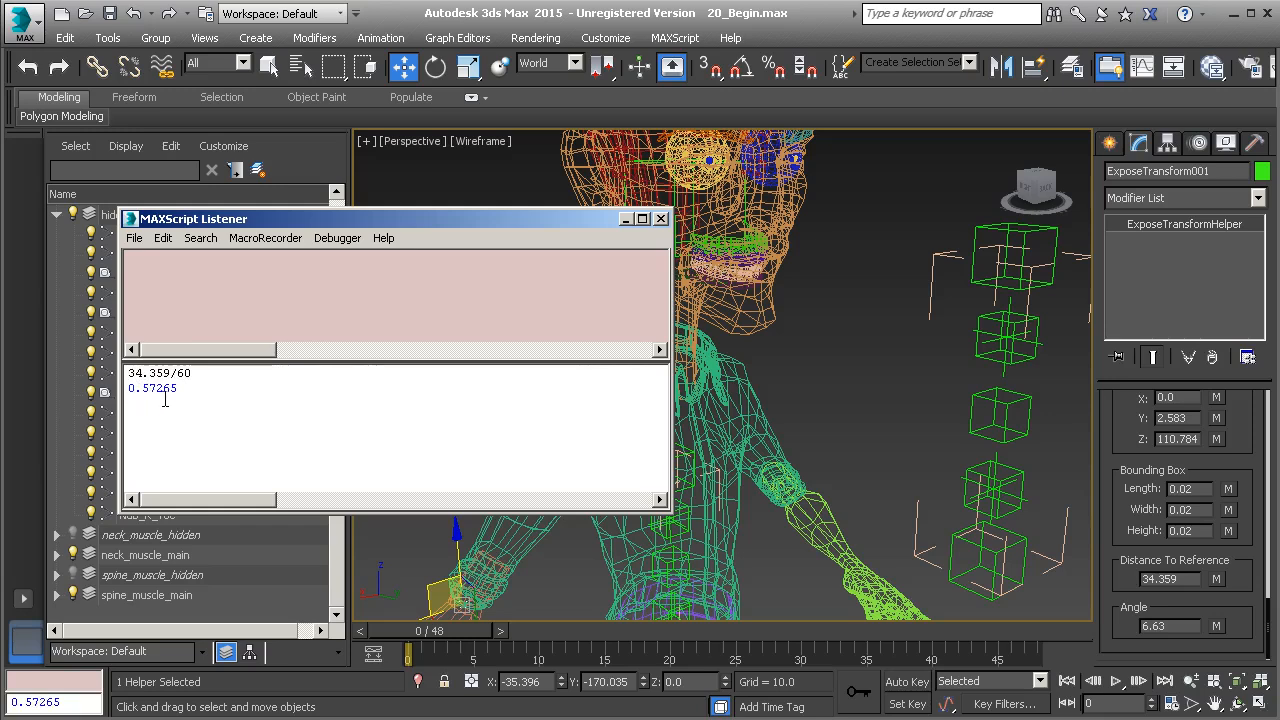
pyautogui.moveTo(134, 388); pyautogui.dragTo(181, 389)
pyautogui.click(153, 403)
# Step: Scale the Muscle_Global control of the neck rig uniformly to 57.265 percent and close the MAXScript Listener
pyautogui.click(930, 311)
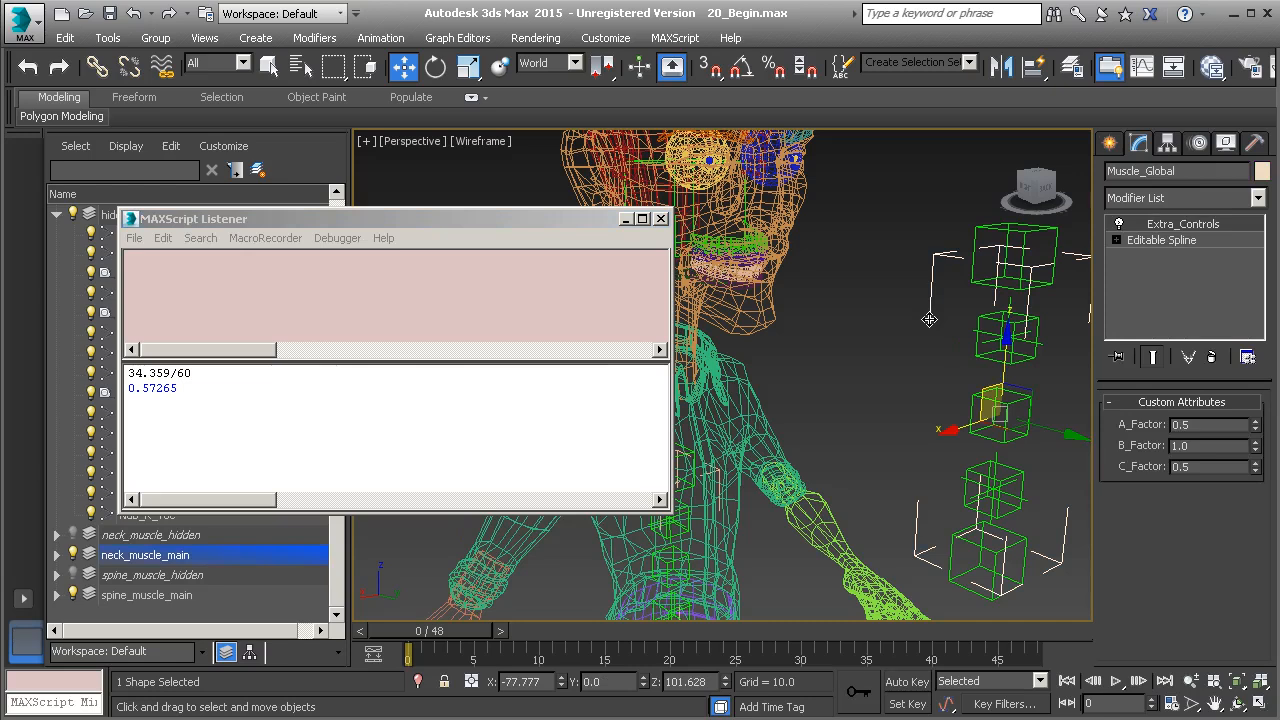
pyautogui.press('r')
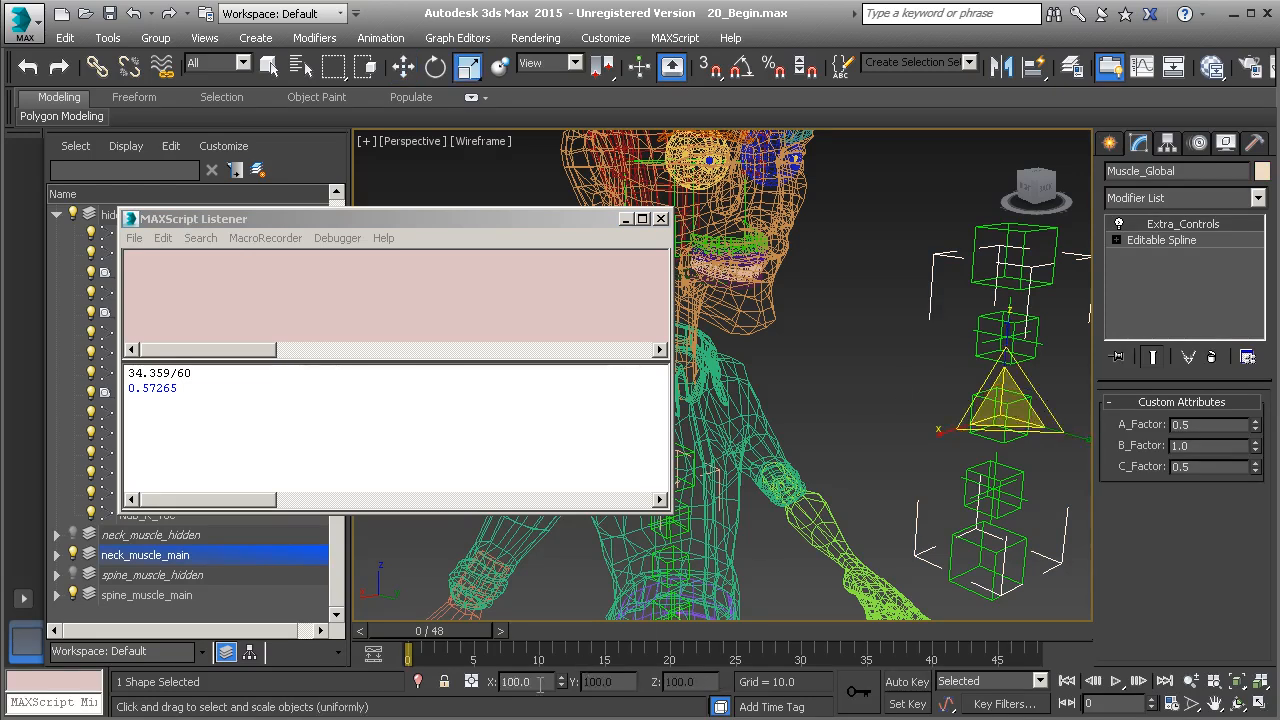
pyautogui.click(534, 686)
pyautogui.write('57')
pyautogui.press('Return')
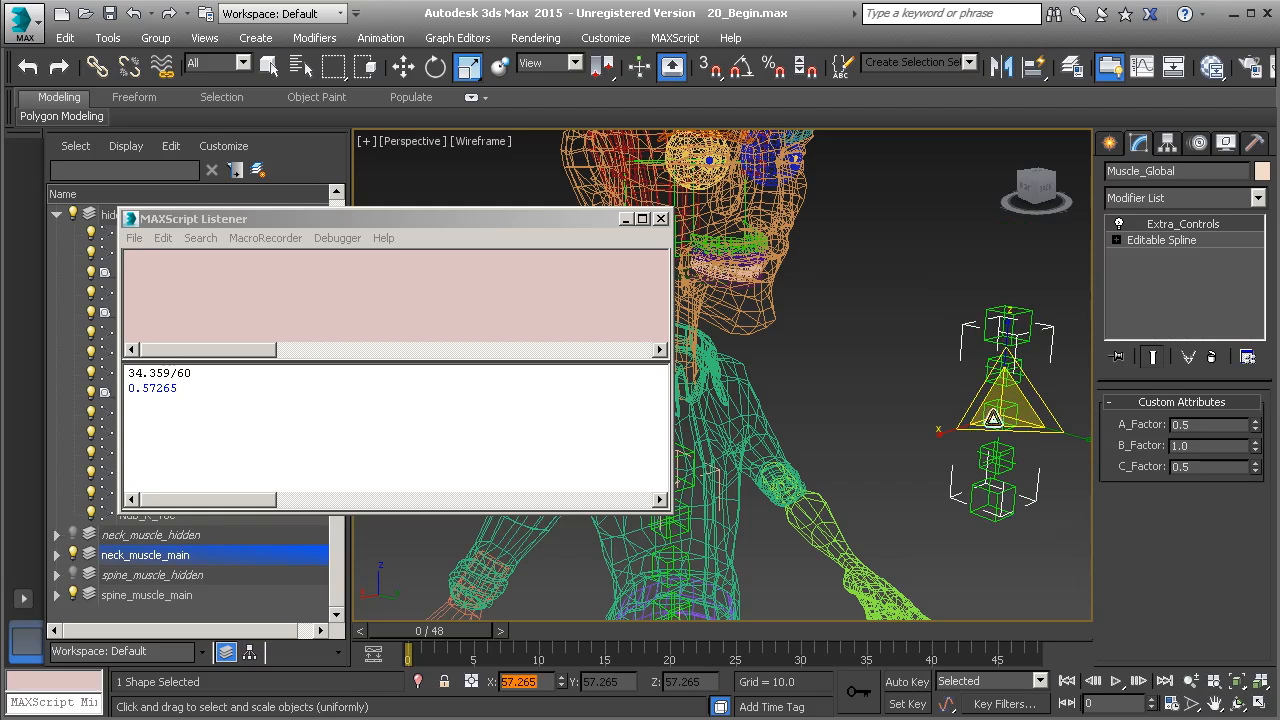
pyautogui.click(661, 219)
# Step: Clone the Bone_Head helper as a single copy placed in the open space behind the neck
pyautogui.scroll(2, 835, 428)
pyautogui.keyDown('alt'); pyautogui.moveTo(847, 418); pyautogui.dragTo(834, 382, button='middle'); pyautogui.keyUp('alt')
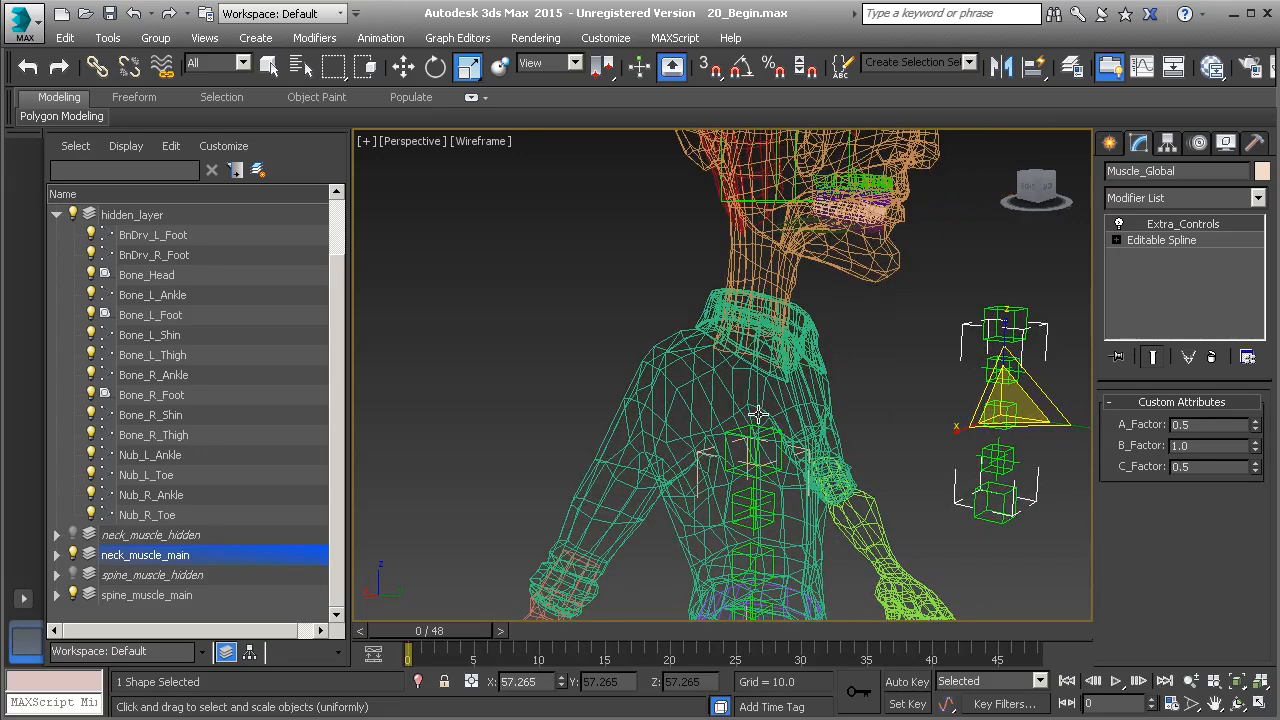
pyautogui.click(760, 203)
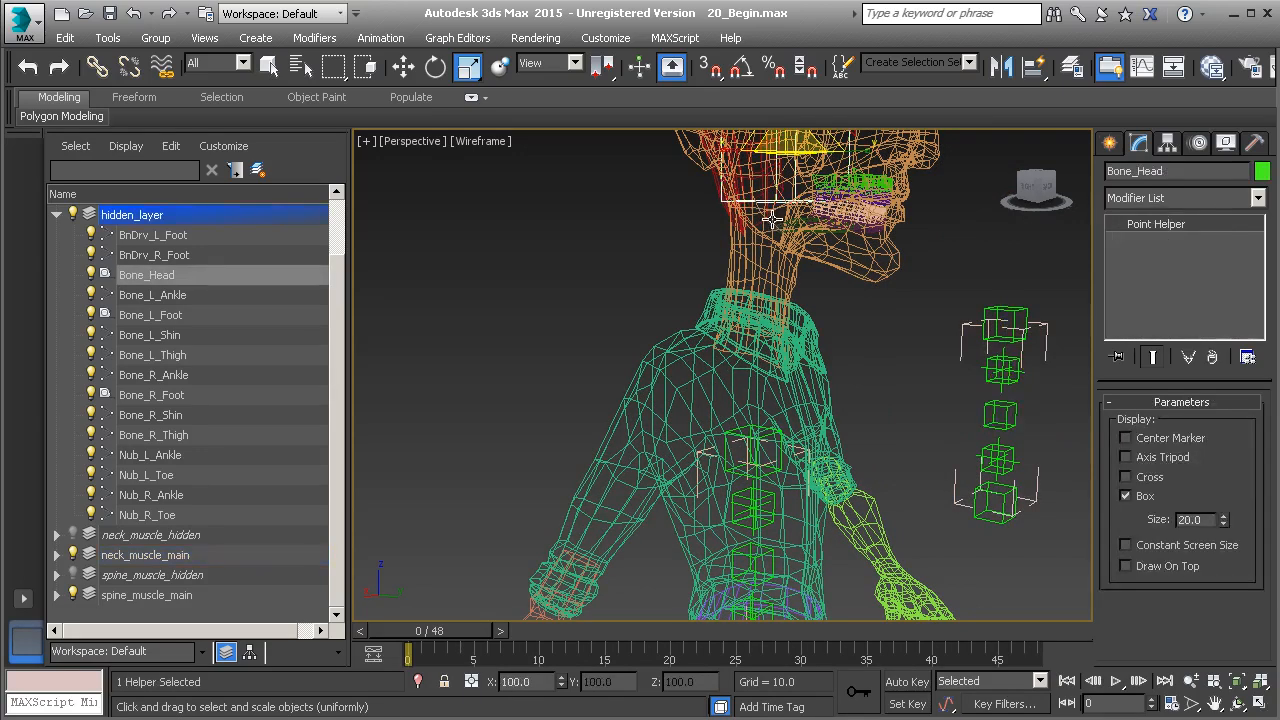
pyautogui.press('w')
pyautogui.moveTo(786, 241); pyautogui.dragTo(788, 295, button='middle')
pyautogui.moveTo(786, 216)
pyautogui.keyDown('shift'); pyautogui.mouseDown()
pyautogui.moveTo(626, 292)
pyautogui.moveTo(620, 390)
pyautogui.mouseUp(); pyautogui.keyUp('shift')
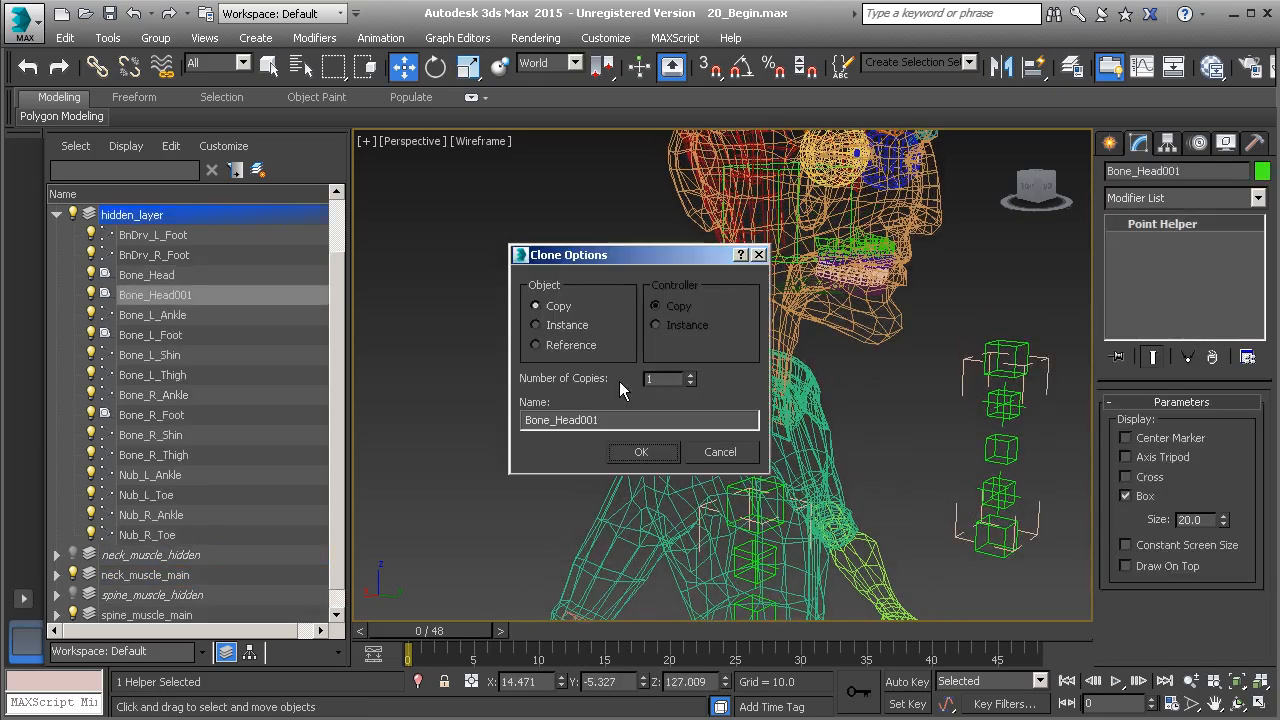
pyautogui.click(645, 454)
# Step: Display the copied point helper as a cross instead of a box
pyautogui.click(1134, 496)
pyautogui.click(1127, 477)
pyautogui.moveTo(864, 438); pyautogui.dragTo(858, 430, button='middle')
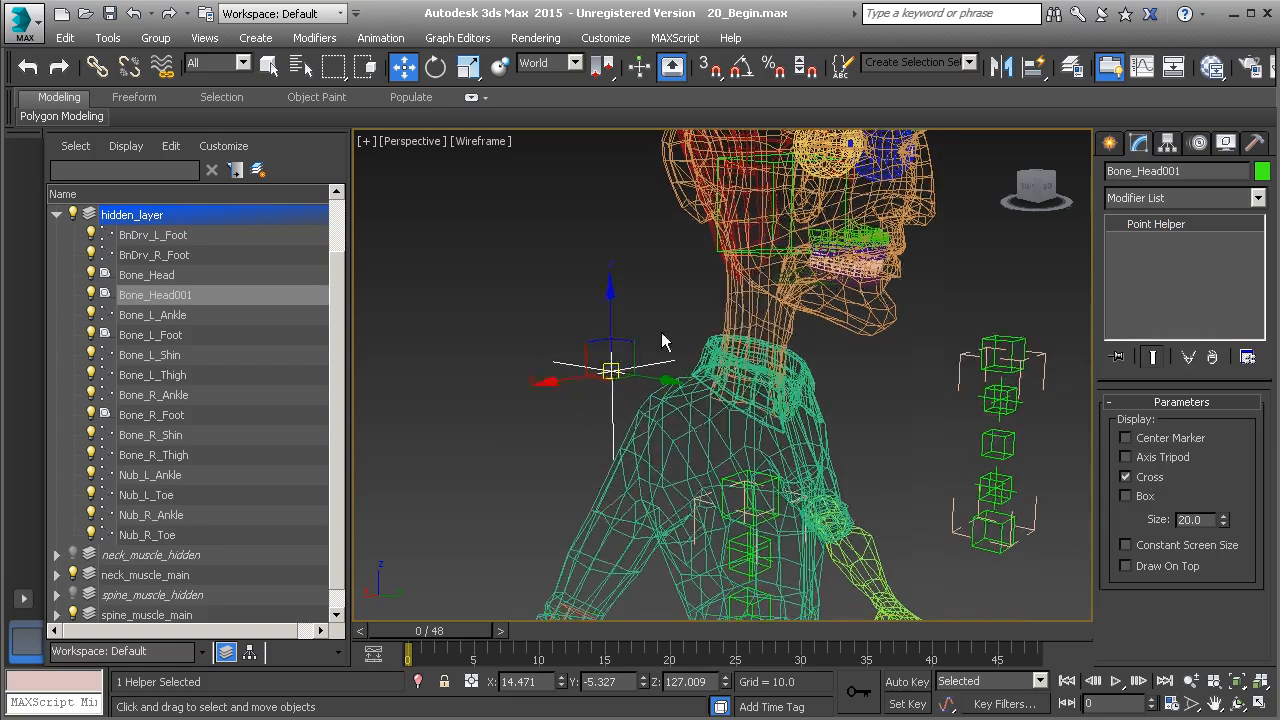
# Step: Add a position constraint to the cross helper with Bone_Head as its target
pyautogui.rightClick(636, 248)
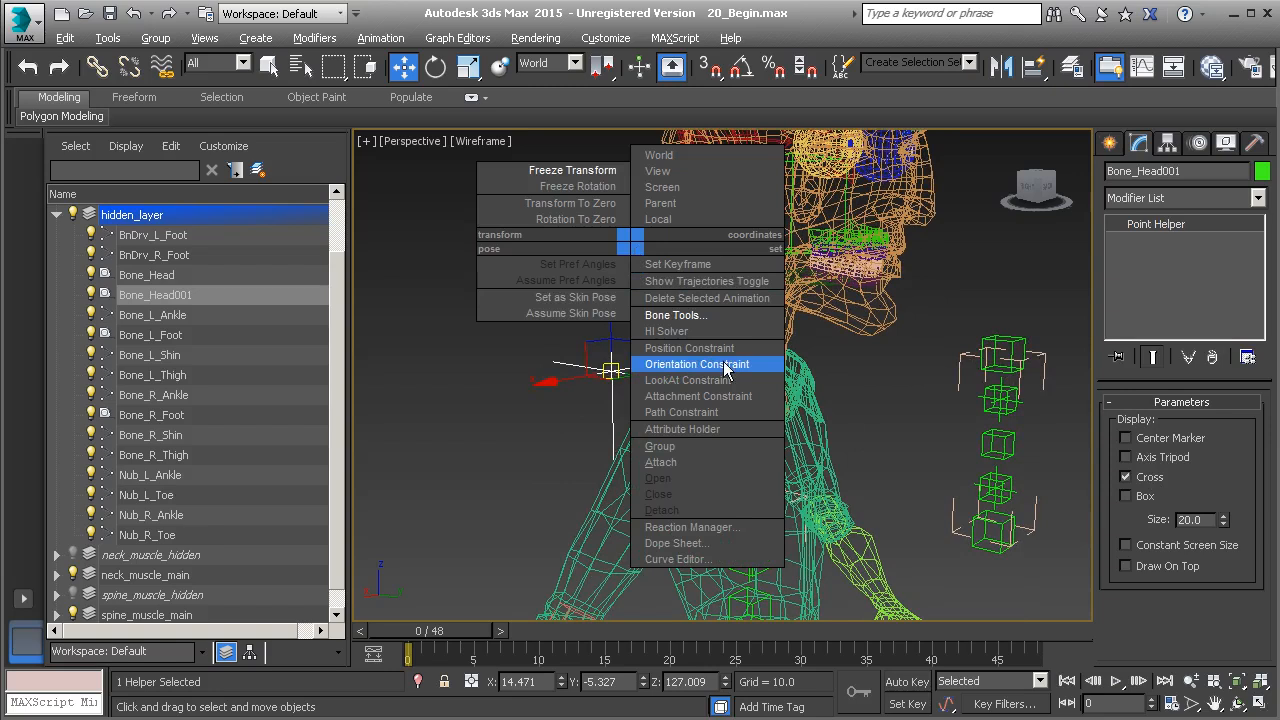
pyautogui.click(645, 364)
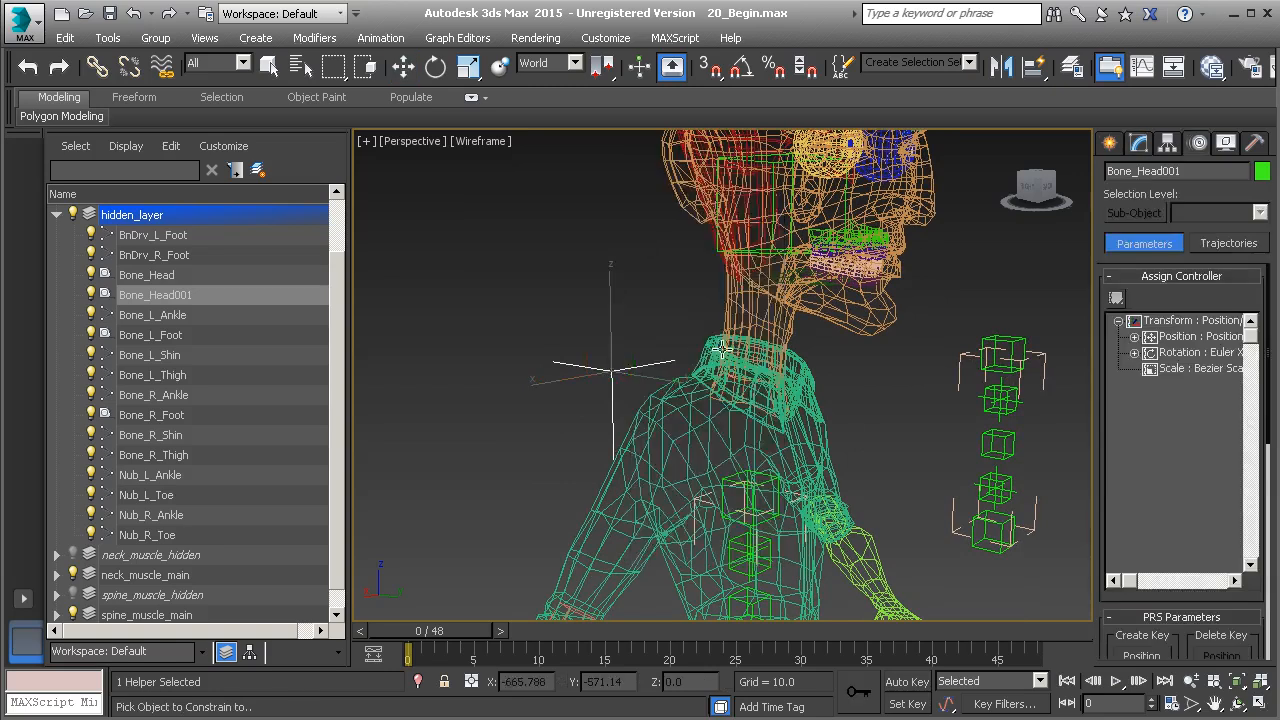
pyautogui.click(776, 253)
pyautogui.moveTo(700, 342); pyautogui.dragTo(687, 306, button='middle')
pyautogui.scroll(2, 673, 364)
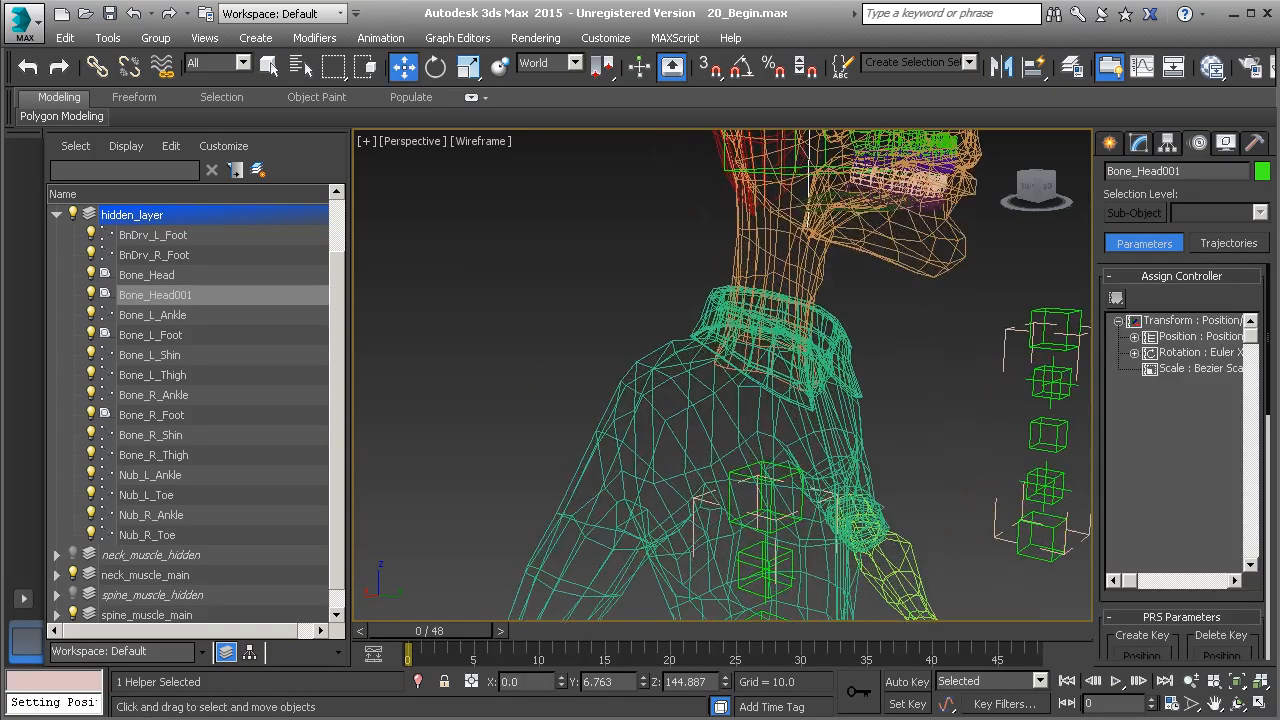
# Step: Add Spine_Muscle_End as a second position constraint target for the cross helper
pyautogui.rightClick(609, 273)
pyautogui.click(664, 375)
pyautogui.scroll(6, 770, 428)
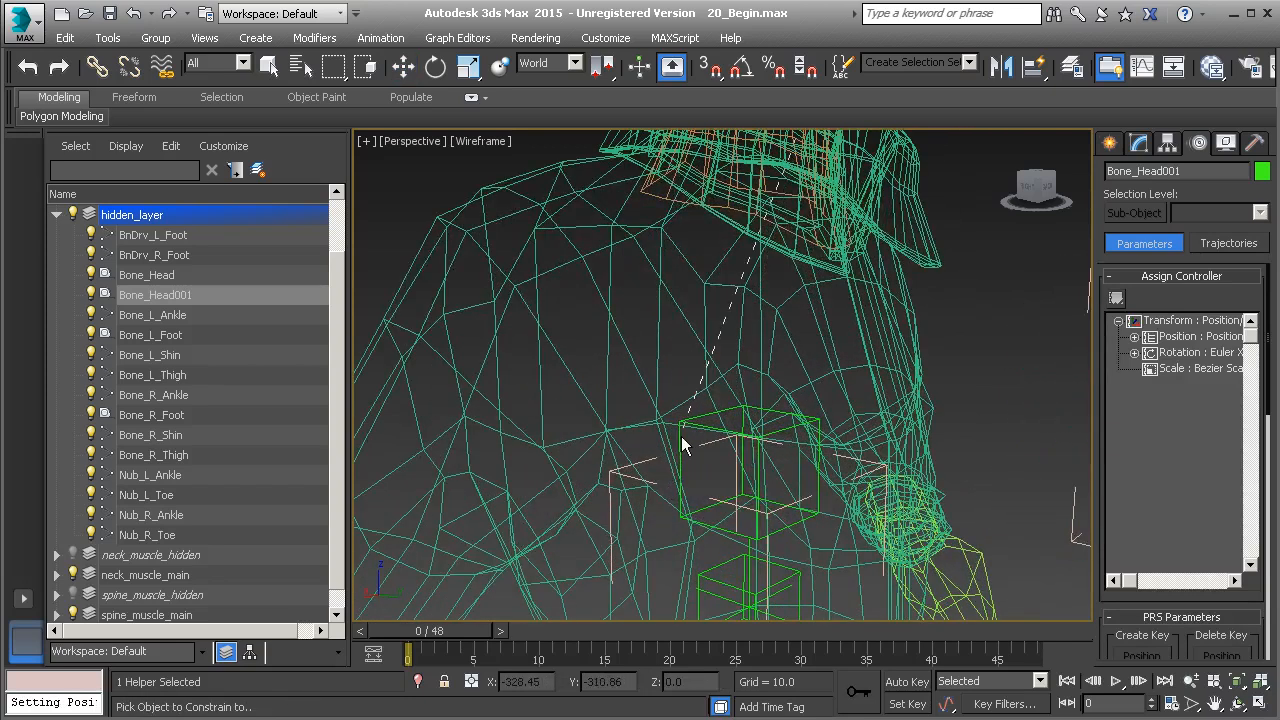
pyautogui.click(684, 440)
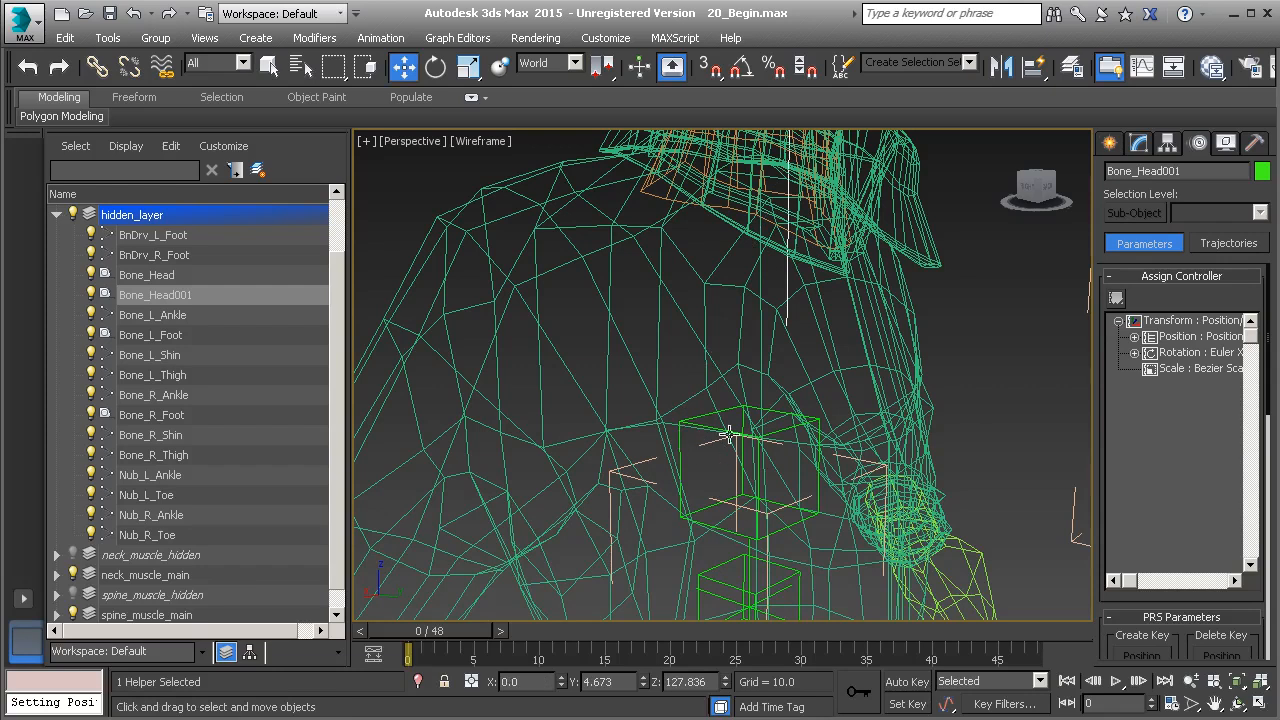
pyautogui.scroll(-6, 709, 443)
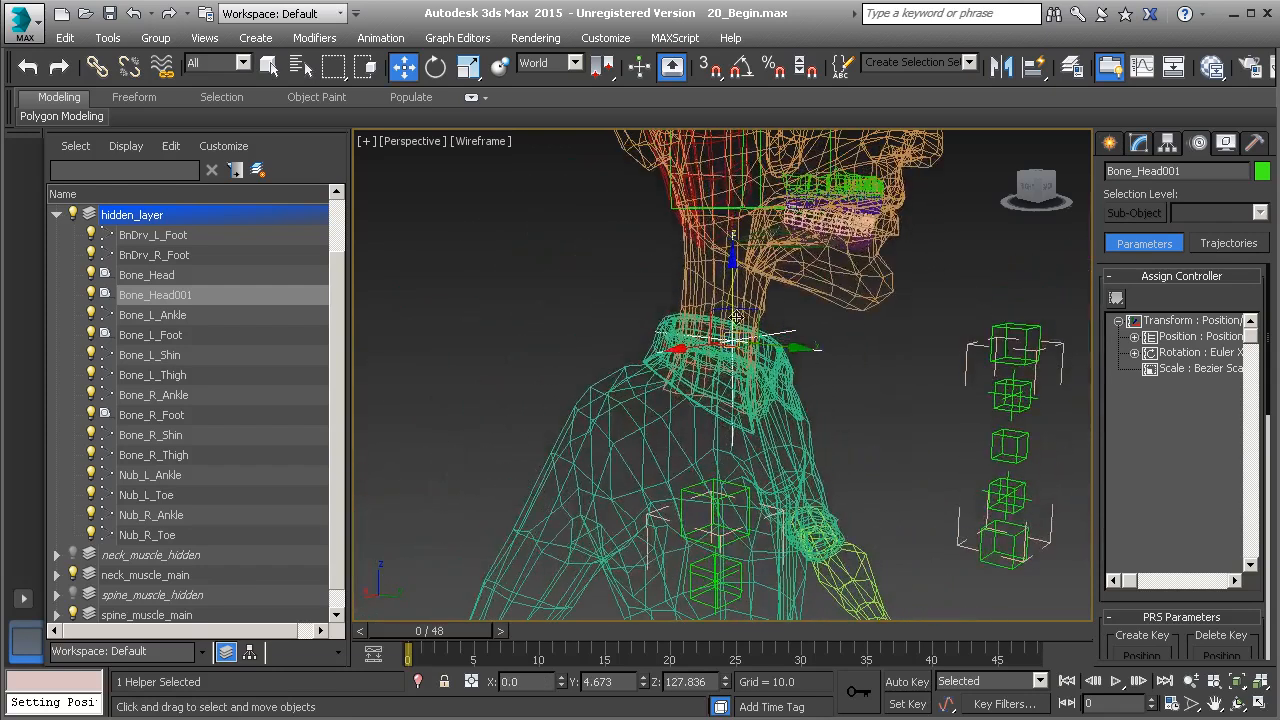
pyautogui.moveTo(675, 402)
pyautogui.keyDown('alt'); pyautogui.mouseDown(button='middle')
pyautogui.moveTo(709, 392)
pyautogui.moveTo(694, 398)
pyautogui.mouseUp(button='middle'); pyautogui.keyUp('alt')
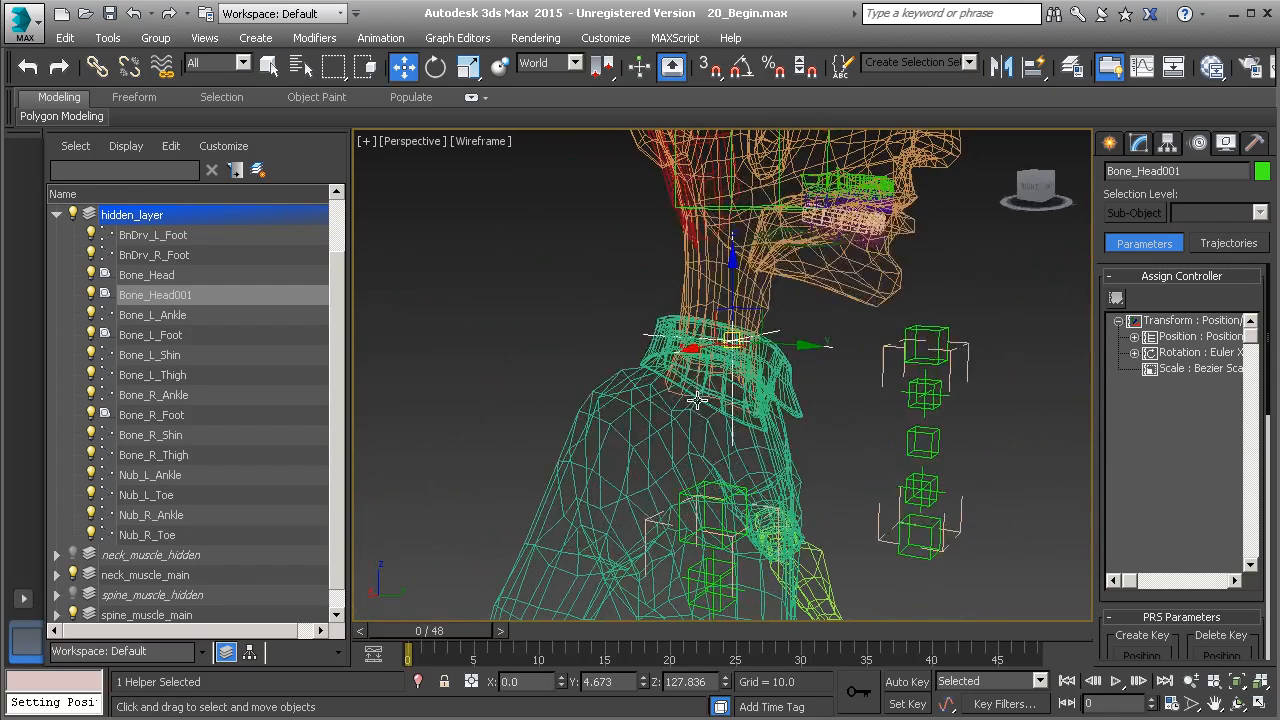
# Step: Align the Muscle_Global control of the neck rig to the cross helper at the neck
pyautogui.click(967, 359)
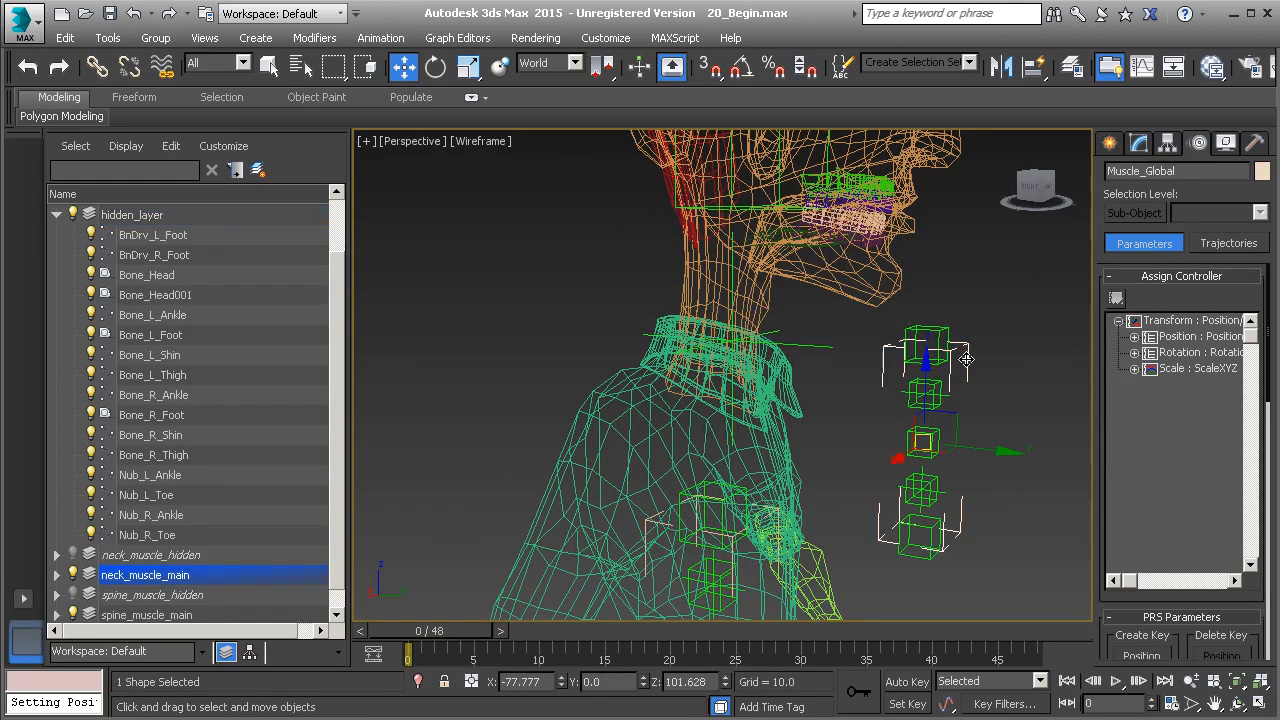
pyautogui.hotkey('alt', 'a')
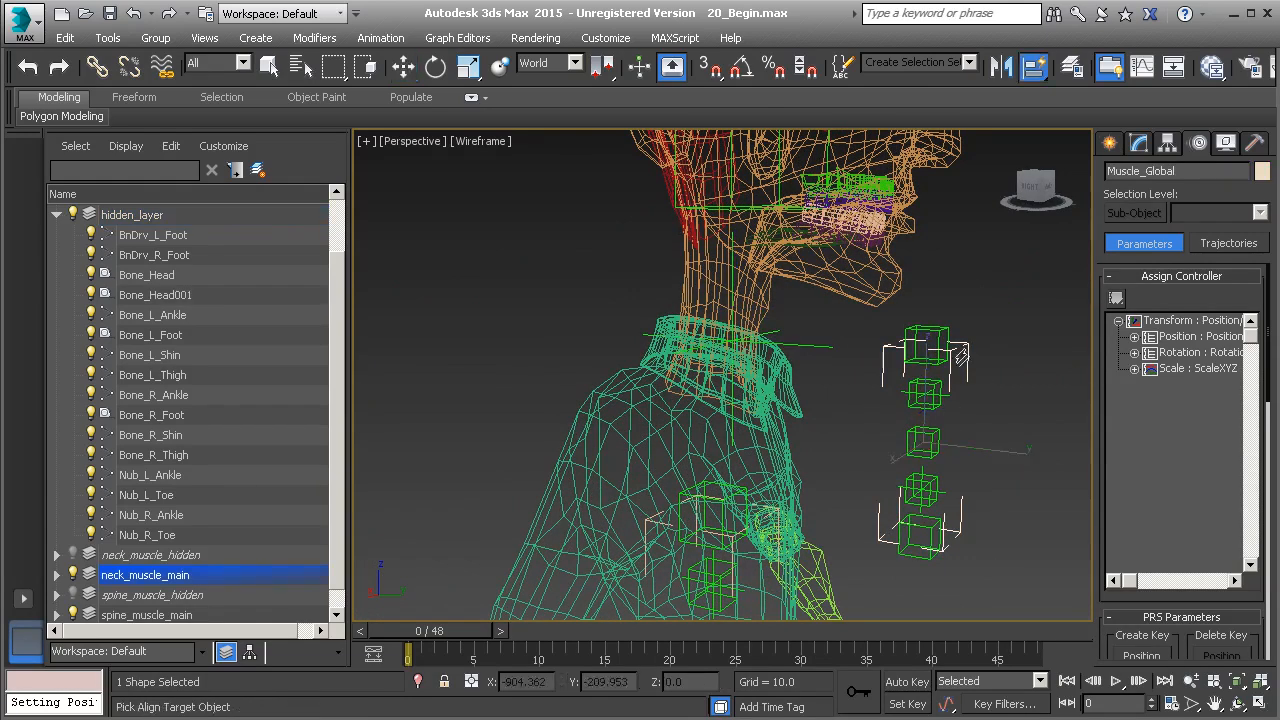
pyautogui.click(822, 345)
pyautogui.moveTo(837, 373)
pyautogui.keyDown('alt'); pyautogui.mouseDown(button='middle')
pyautogui.moveTo(906, 361)
pyautogui.moveTo(850, 387)
pyautogui.mouseUp(button='middle'); pyautogui.keyUp('alt')
# Step: Delete the temporary cross helper at the neck
pyautogui.click(637, 333)
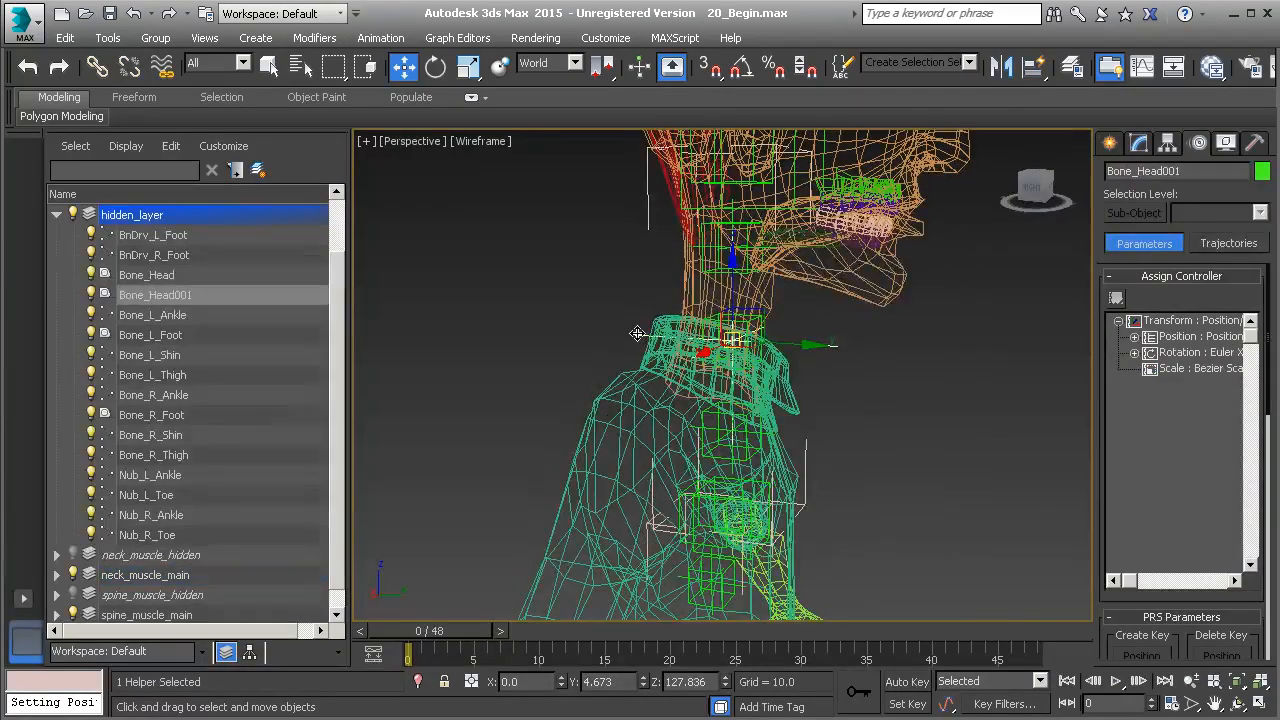
pyautogui.press('Delete')
pyautogui.keyDown('alt'); pyautogui.moveTo(637, 333); pyautogui.dragTo(780, 424, button='middle'); pyautogui.keyUp('alt')
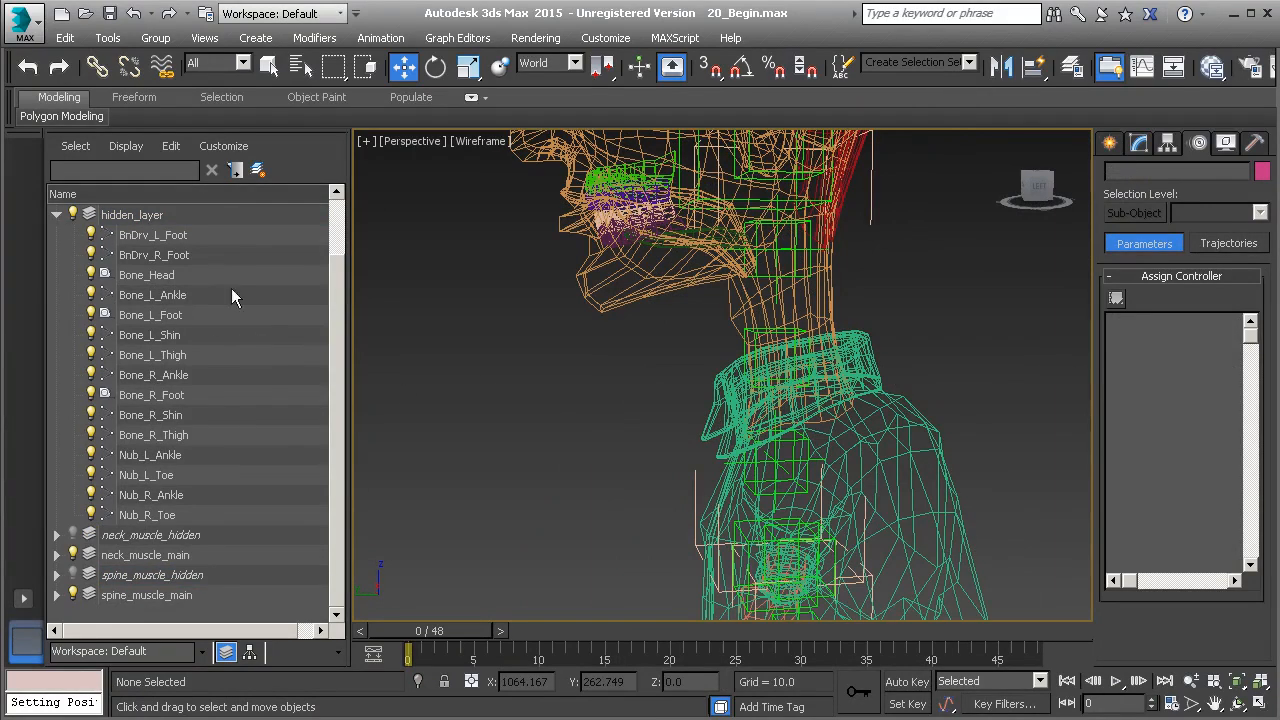
pyautogui.scroll(1, 340, 260)
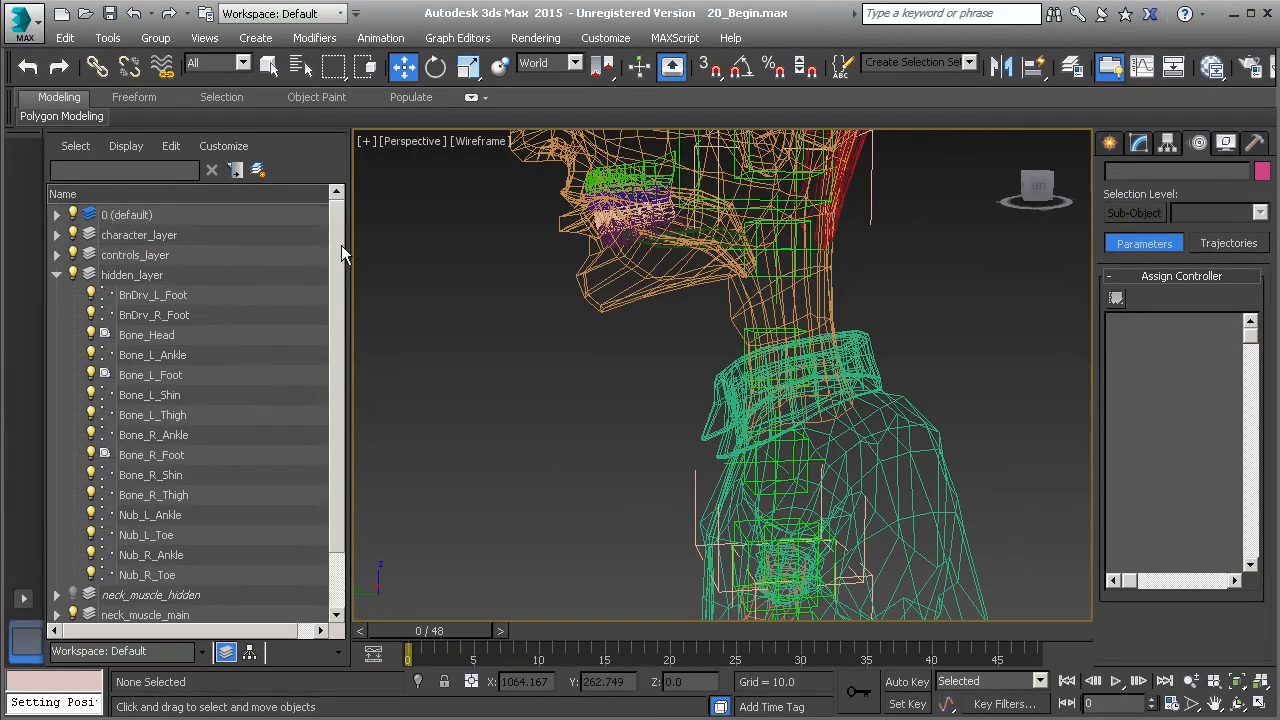
# Step: Hide character_layer and align the neck rig's Muscle_End control to the head bone
pyautogui.click(72, 234)
pyautogui.click(57, 275)
pyautogui.moveTo(645, 306); pyautogui.dragTo(749, 376, button='middle')
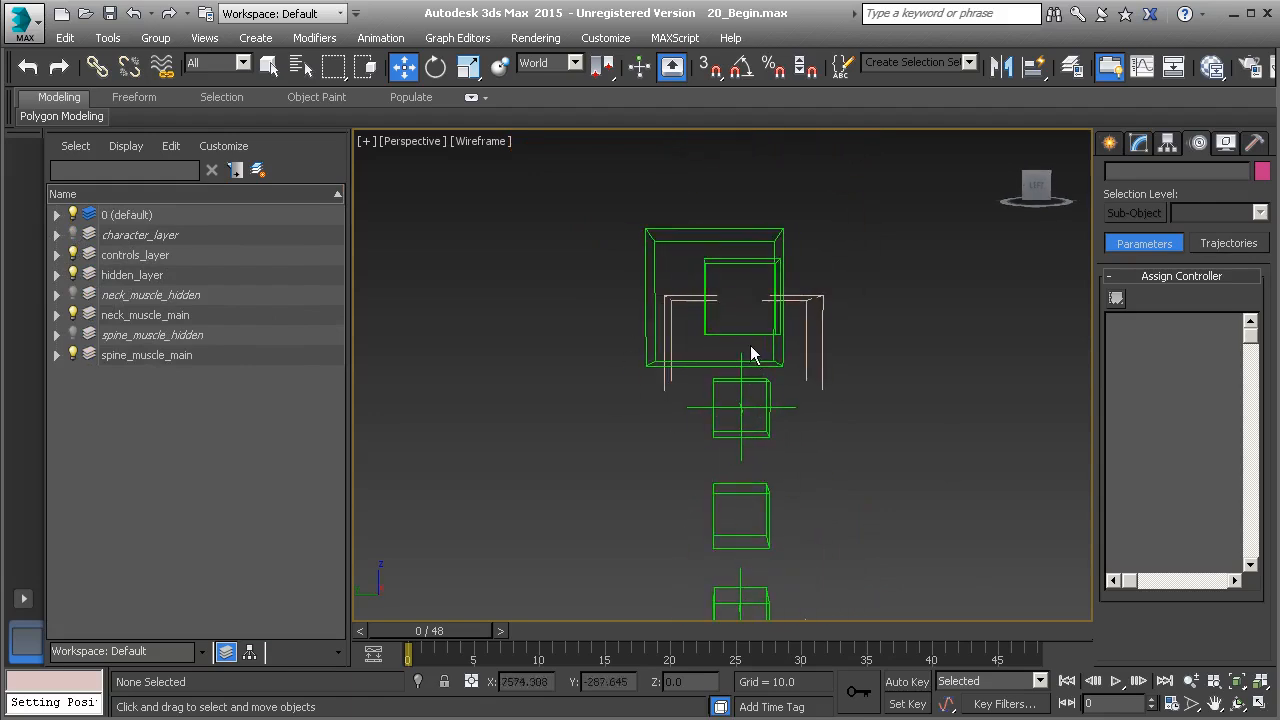
pyautogui.click(746, 332)
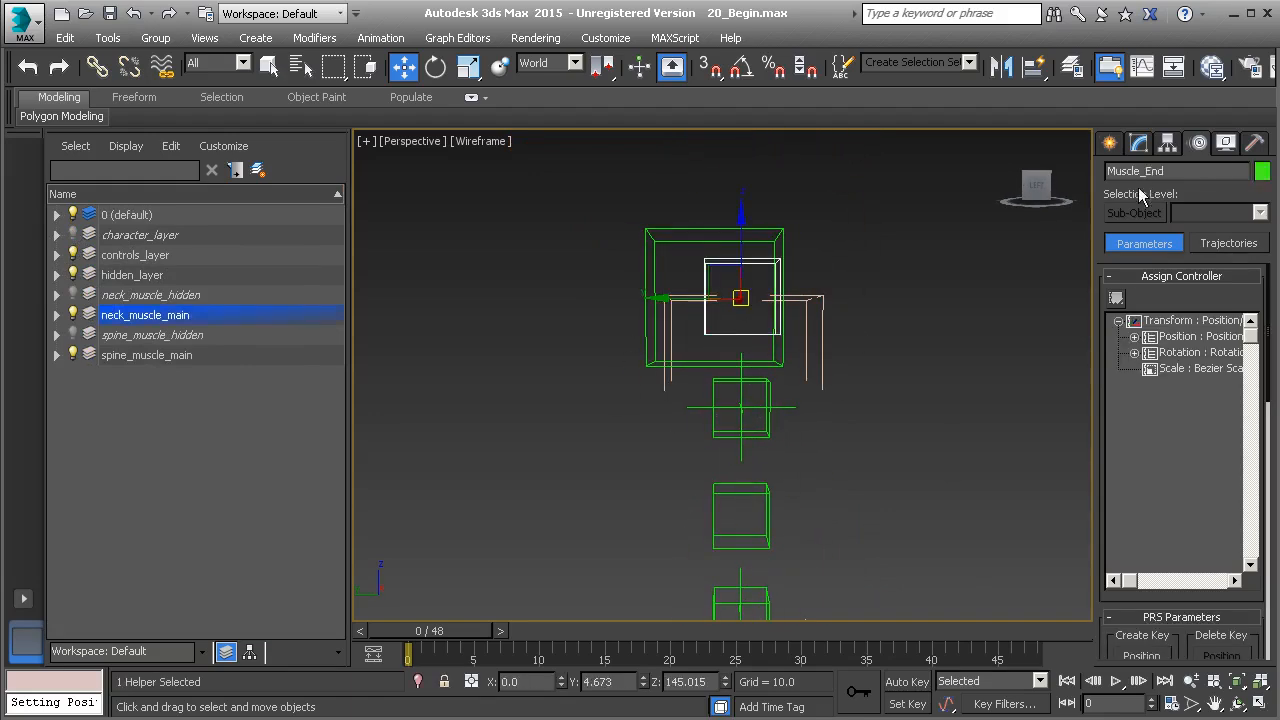
pyautogui.moveTo(869, 336); pyautogui.dragTo(867, 316, button='middle')
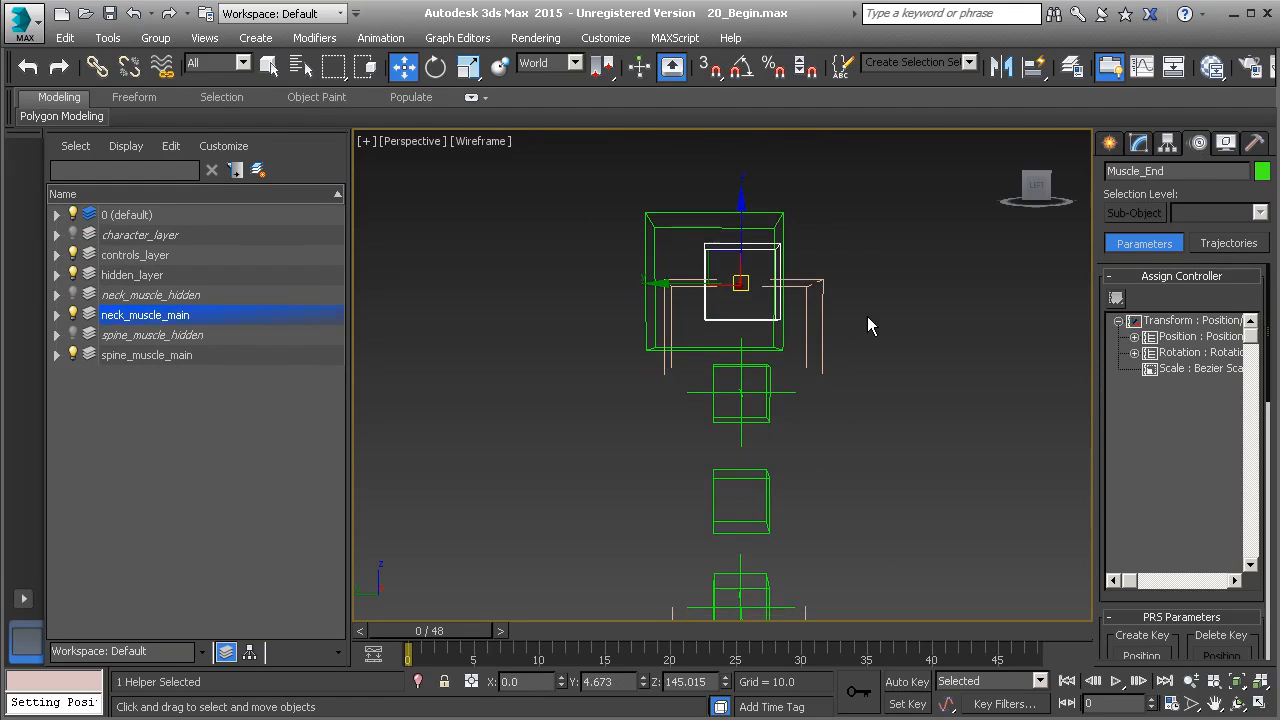
pyautogui.hotkey('alt', 'a')
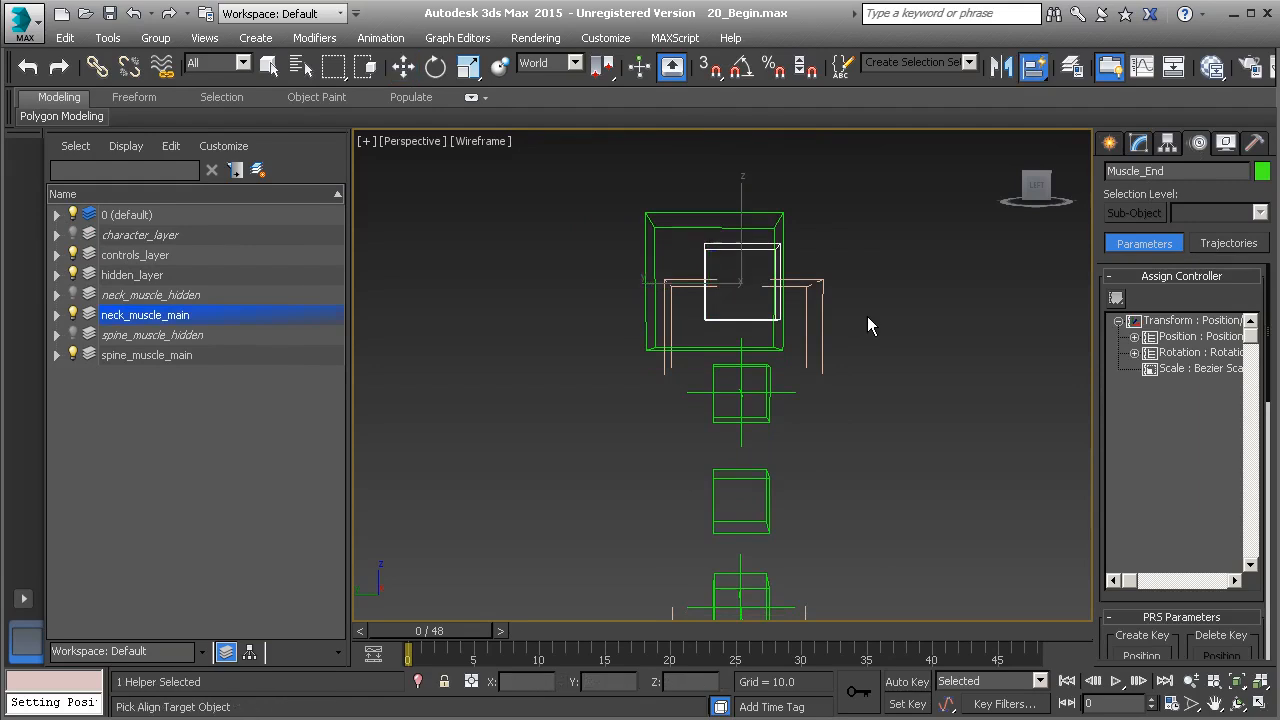
pyautogui.click(690, 213)
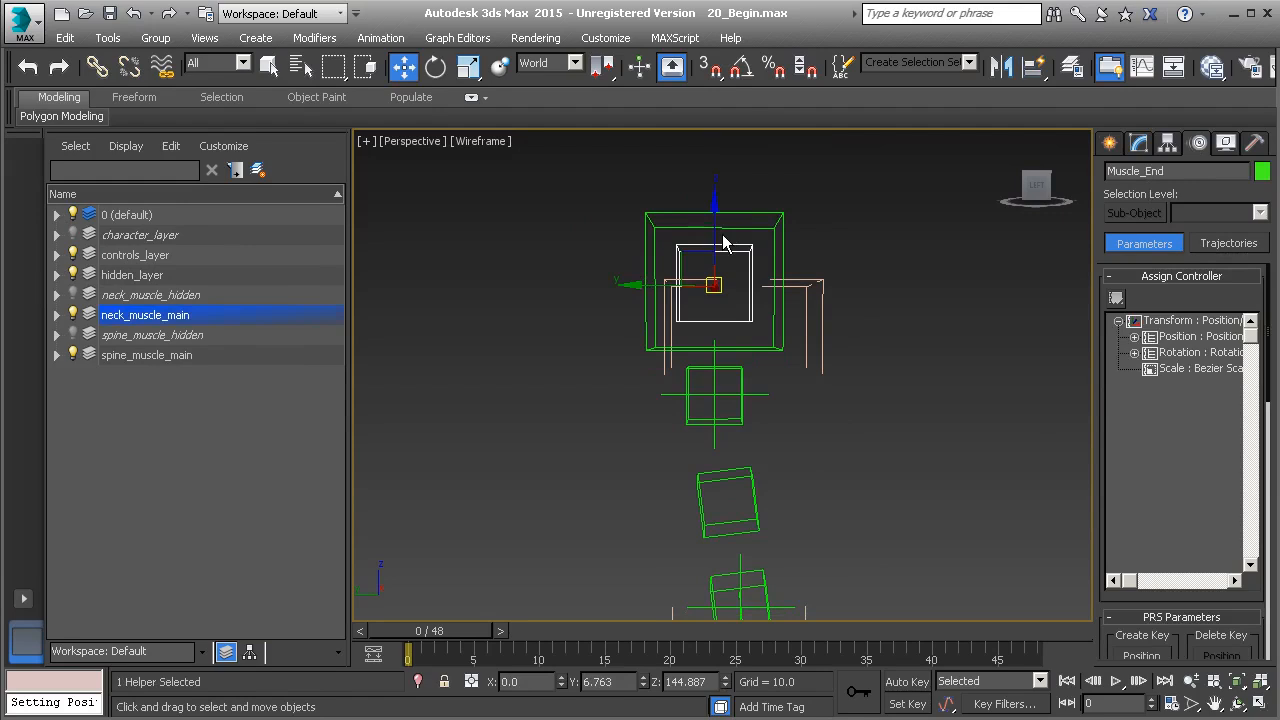
# Step: Align the neck rig's Muscle_Start control to Spine_Muscle_End at the top of the spine rig
pyautogui.moveTo(742, 370); pyautogui.dragTo(714, 228, button='middle')
pyautogui.moveTo(706, 365); pyautogui.dragTo(707, 245, button='middle')
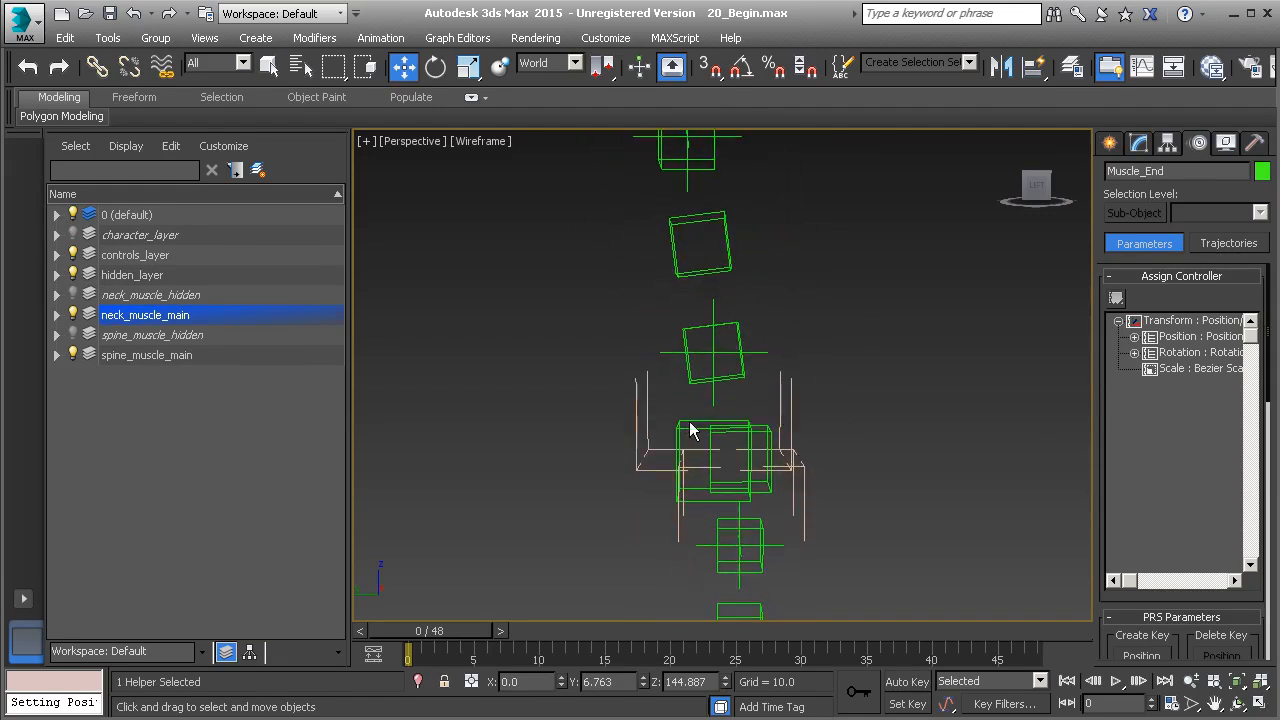
pyautogui.click(695, 420)
pyautogui.moveTo(766, 437); pyautogui.dragTo(766, 402, button='middle')
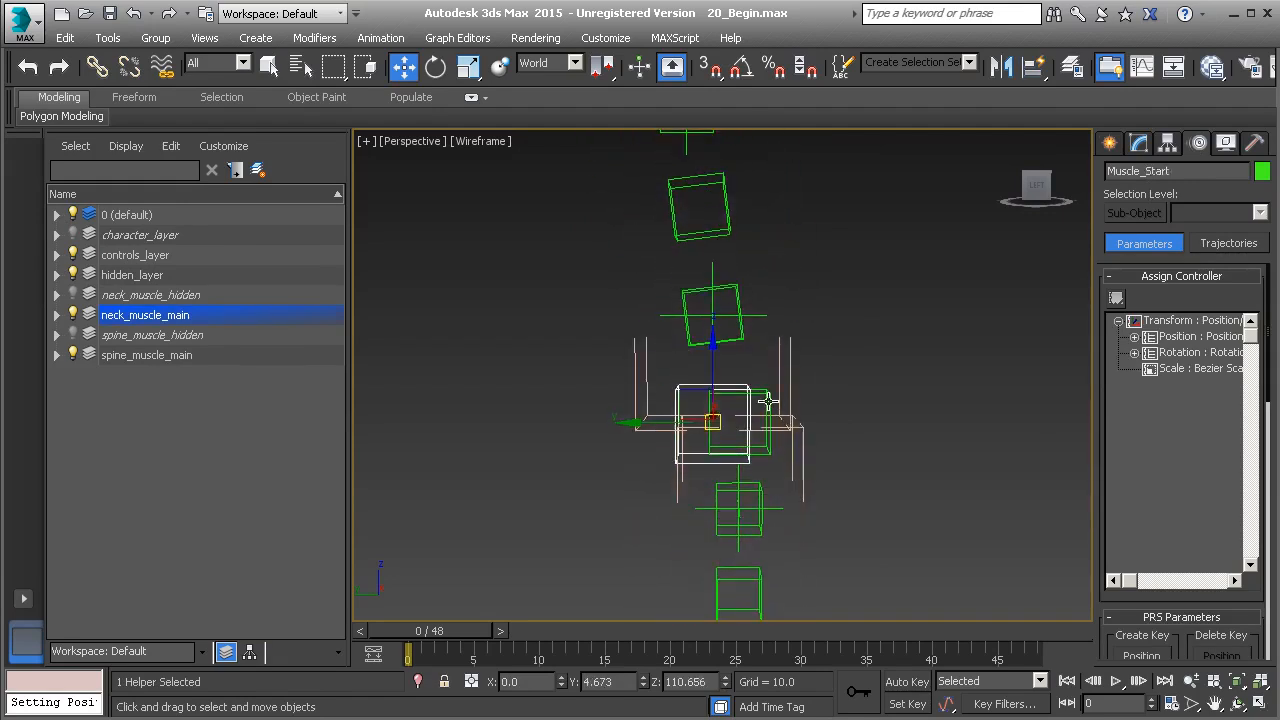
pyautogui.hotkey('alt', 'a')
pyautogui.scroll(4, 768, 402)
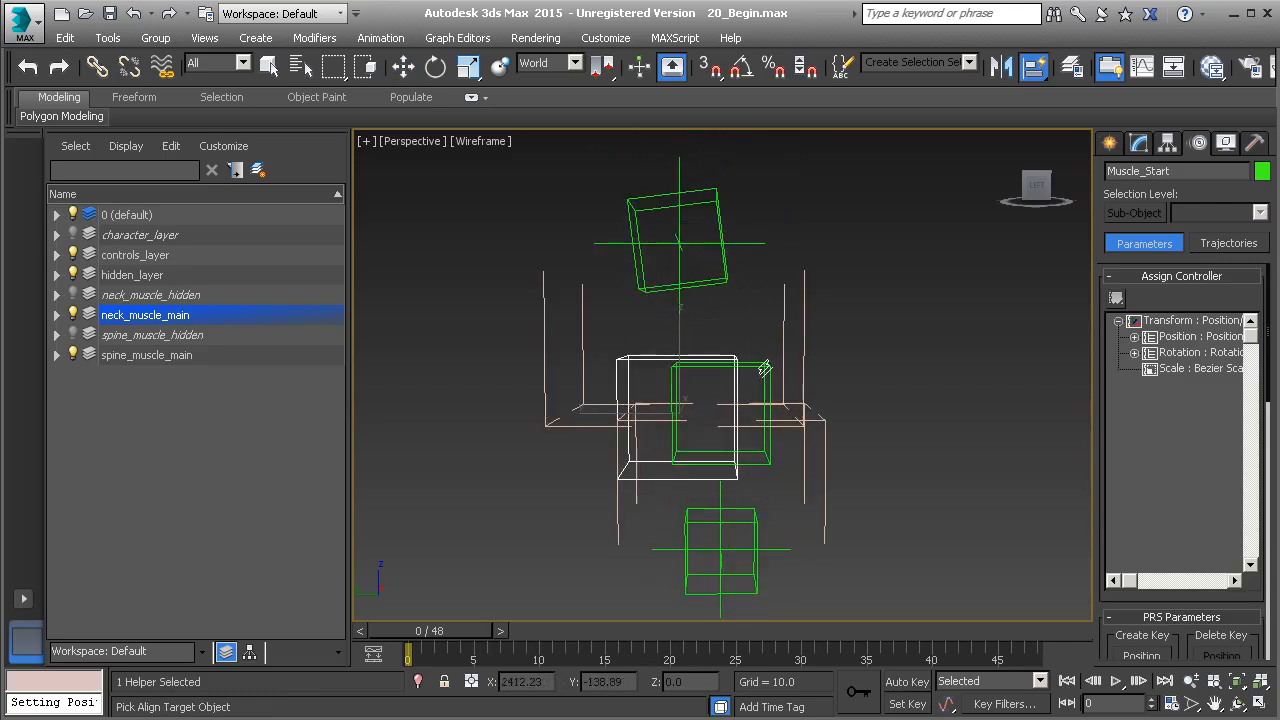
pyautogui.click(768, 368)
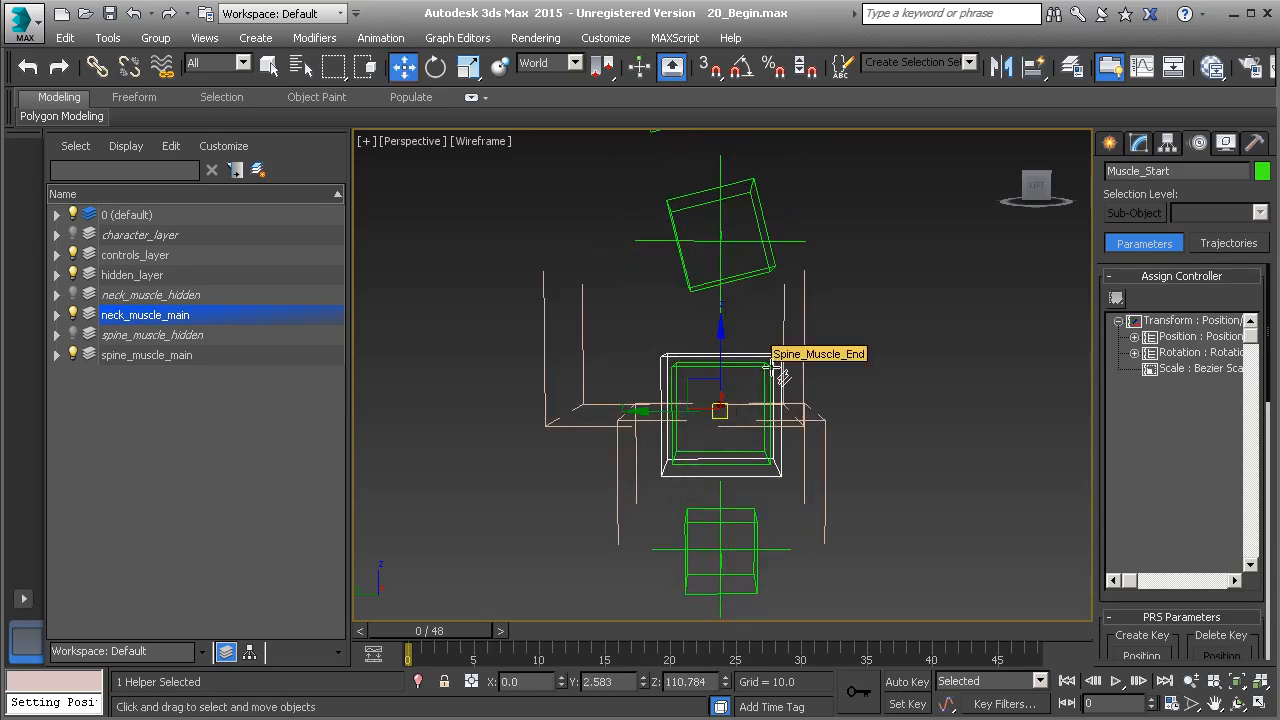
# Step: Unhide character_layer and inspect how the neck rig sits inside the character's neck
pyautogui.moveTo(686, 315); pyautogui.dragTo(694, 594, button='middle')
pyautogui.scroll(-5, 696, 446)
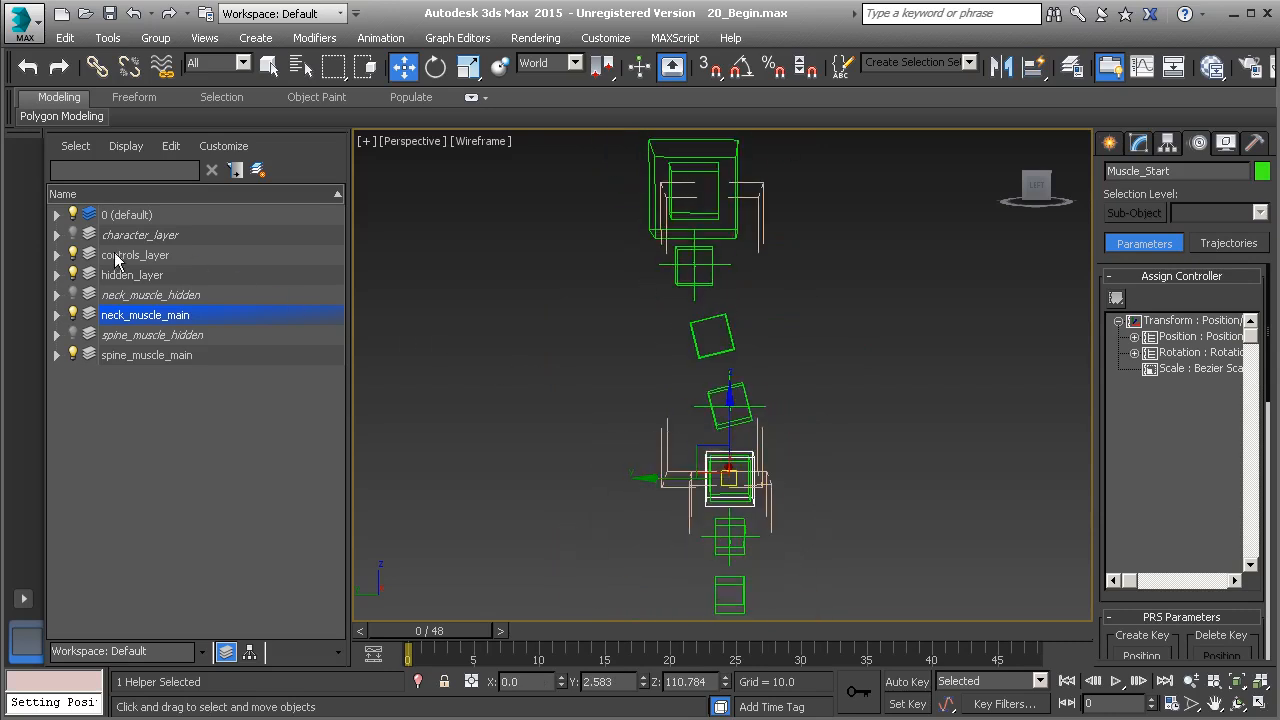
pyautogui.click(72, 235)
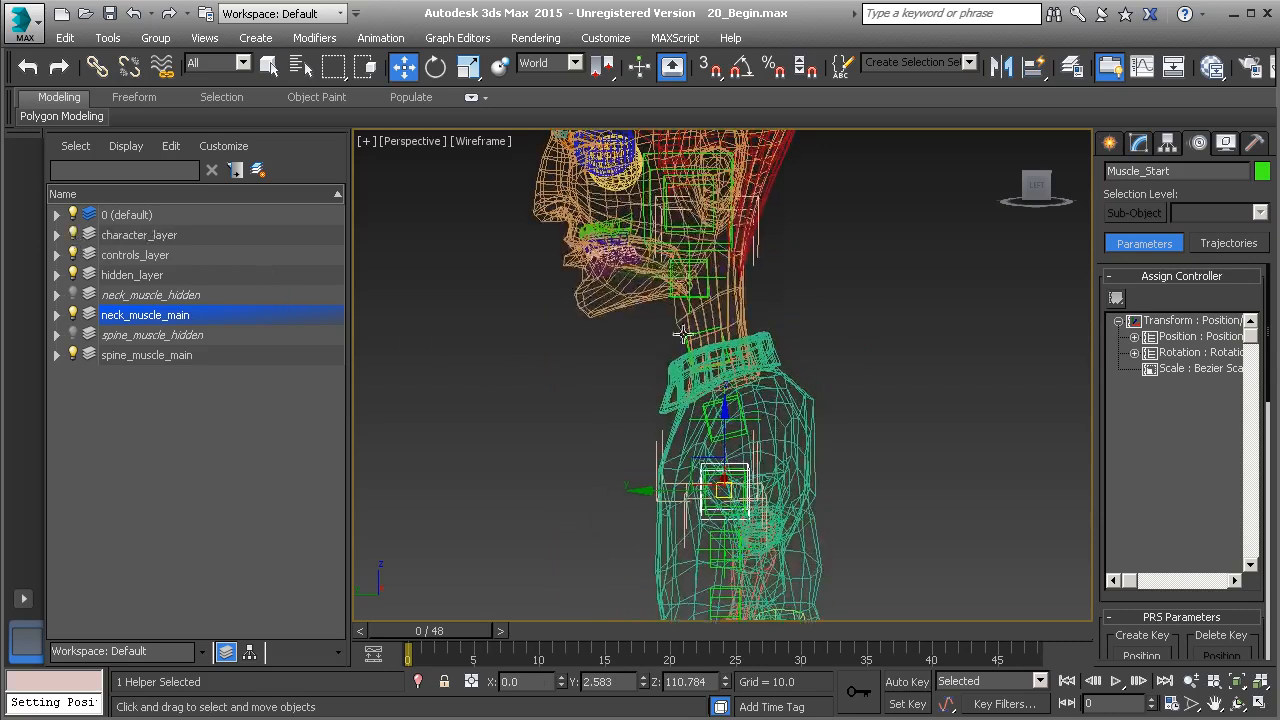
pyautogui.keyDown('alt'); pyautogui.moveTo(717, 340); pyautogui.dragTo(786, 393, button='middle'); pyautogui.keyUp('alt')
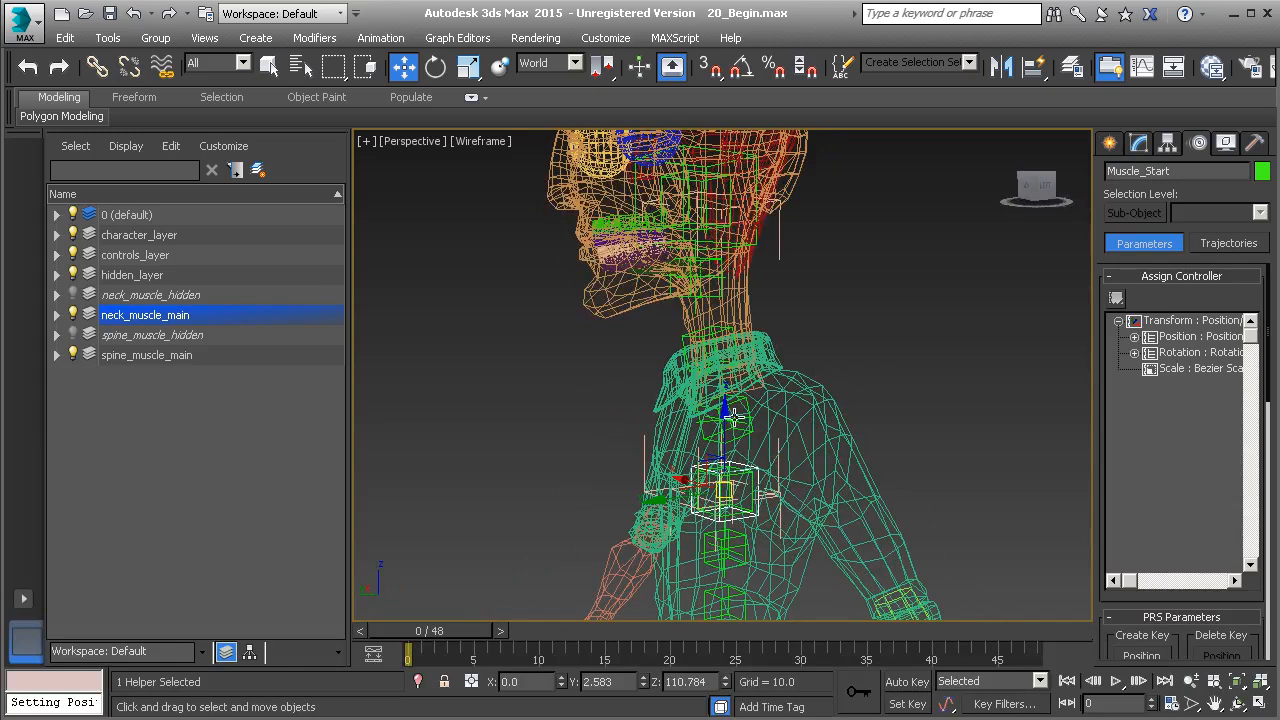